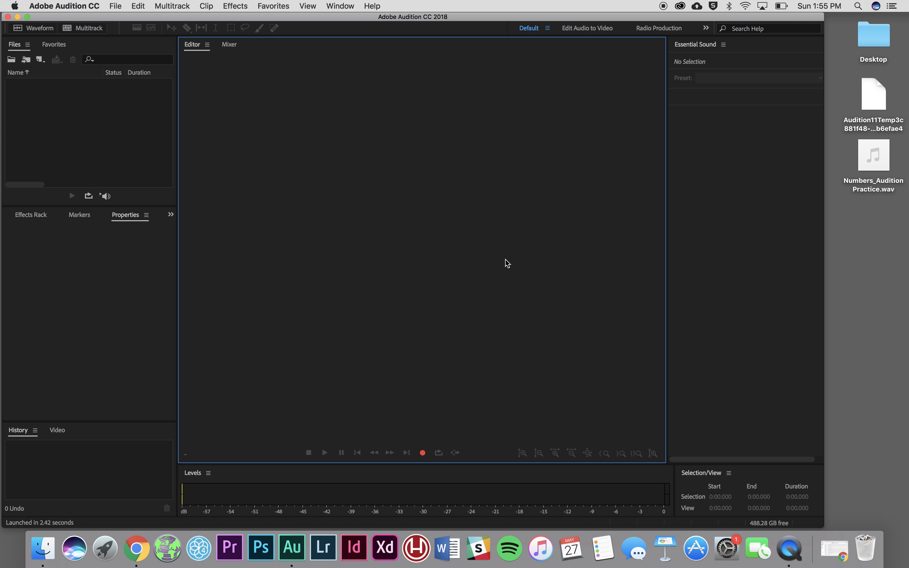
# Import Numbers_AuditionPractice.wav from the desktop into the editor and play the recording through
pyautogui.moveTo(888, 149)
pyautogui.click(119, 5)
pyautogui.moveTo(162, 192)
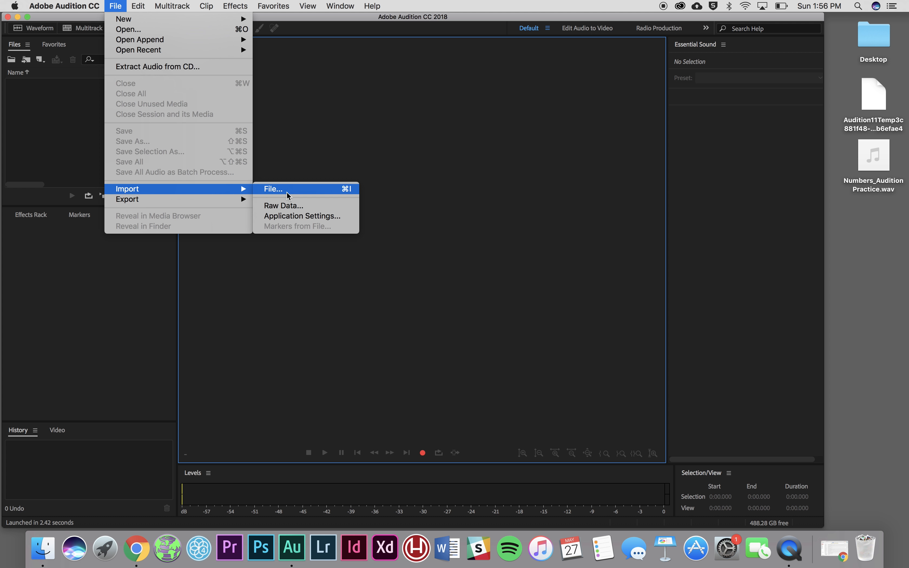
pyautogui.click(887, 241)
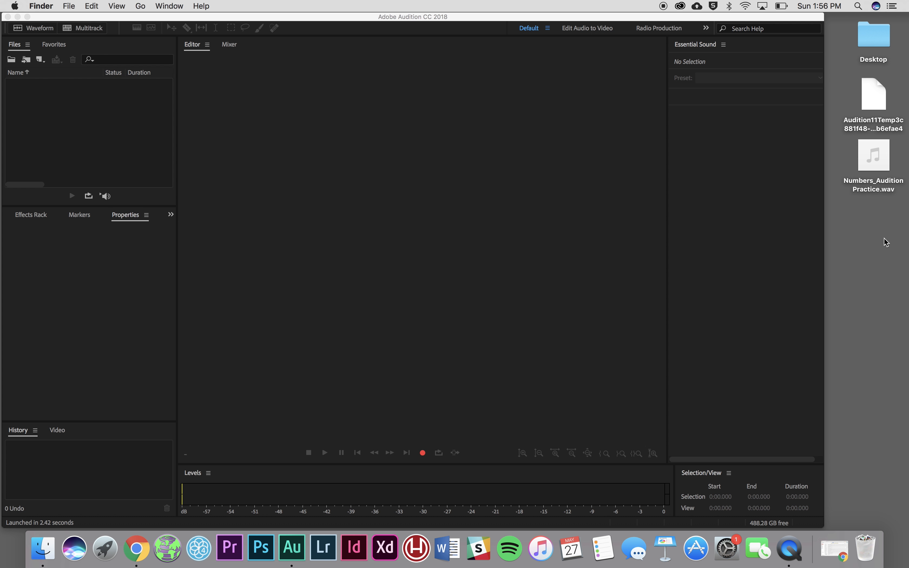
pyautogui.click(864, 147)
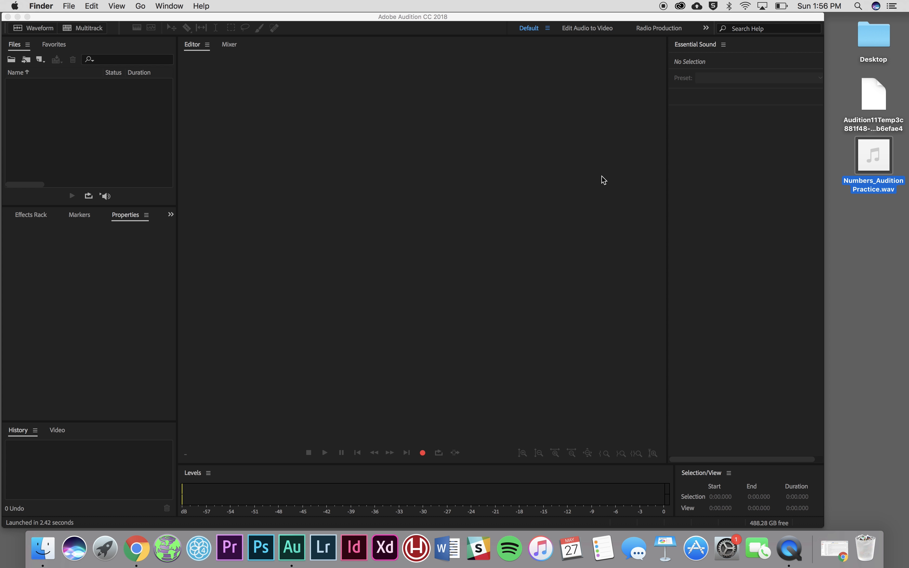
pyautogui.moveTo(872, 185); pyautogui.dragTo(496, 218)
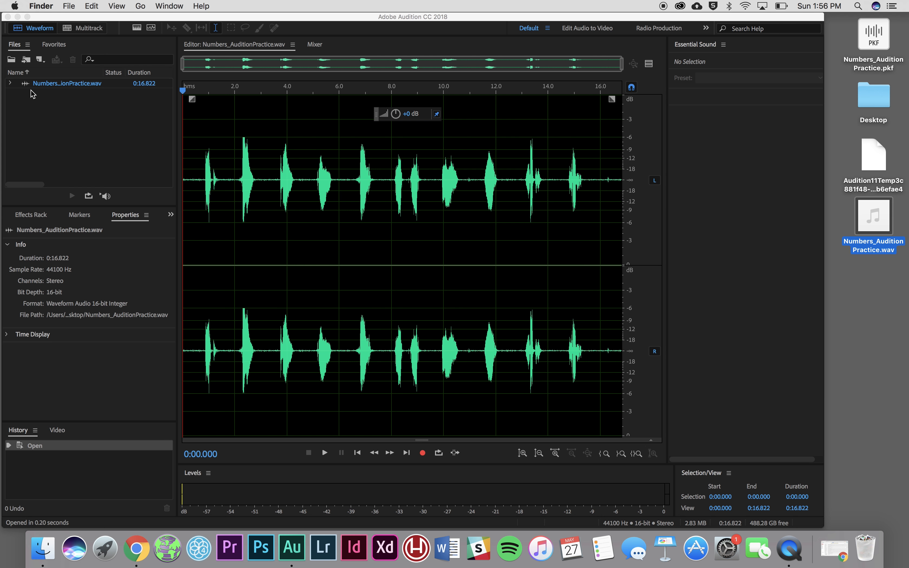
pyautogui.click(58, 84)
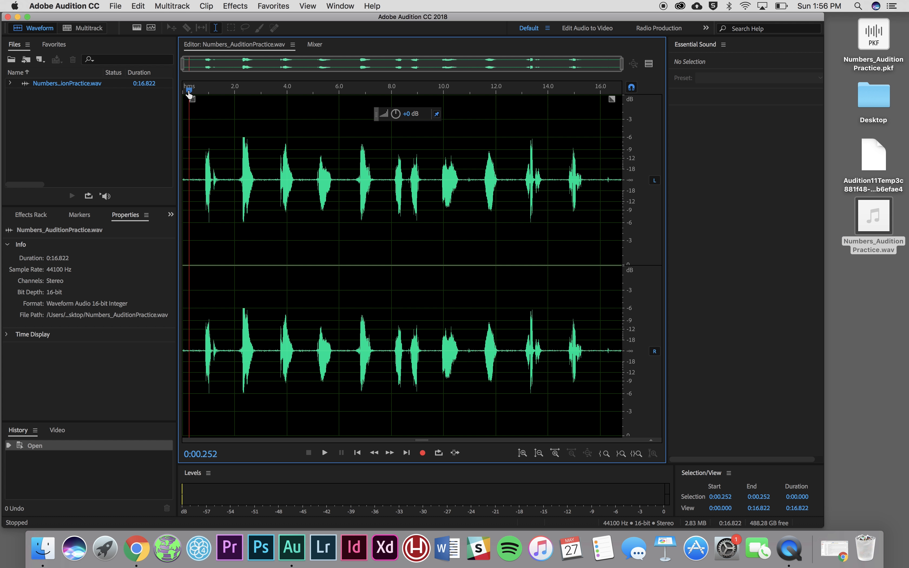
pyautogui.press('space')
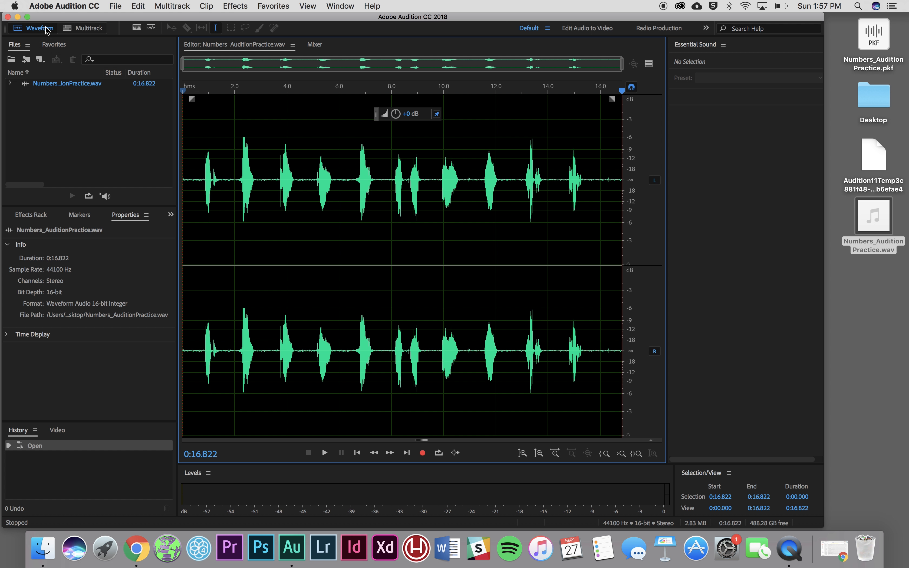
# Search the help for "keyb", open the Keyboard Shortcuts dialog and check which commands are assigned to the F key
pyautogui.click(373, 5)
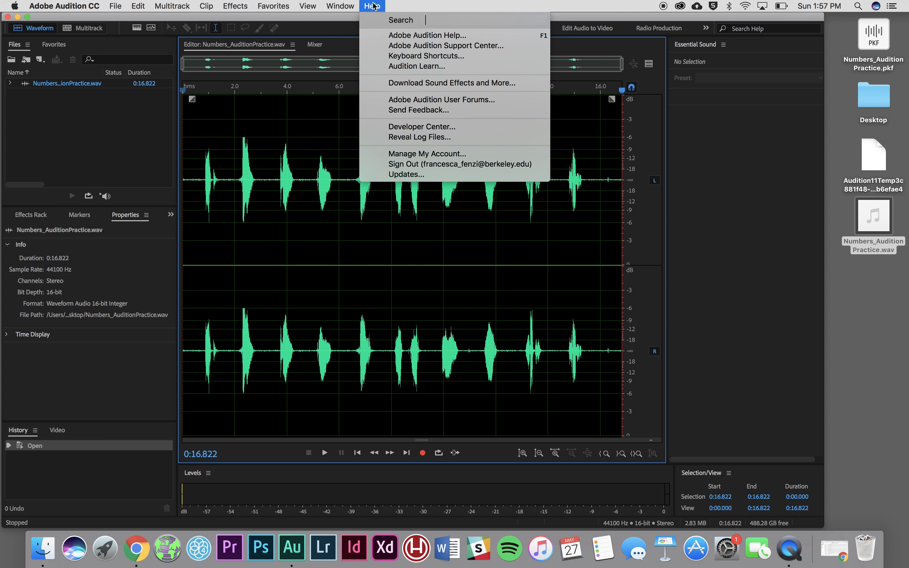
pyautogui.write('keyb')
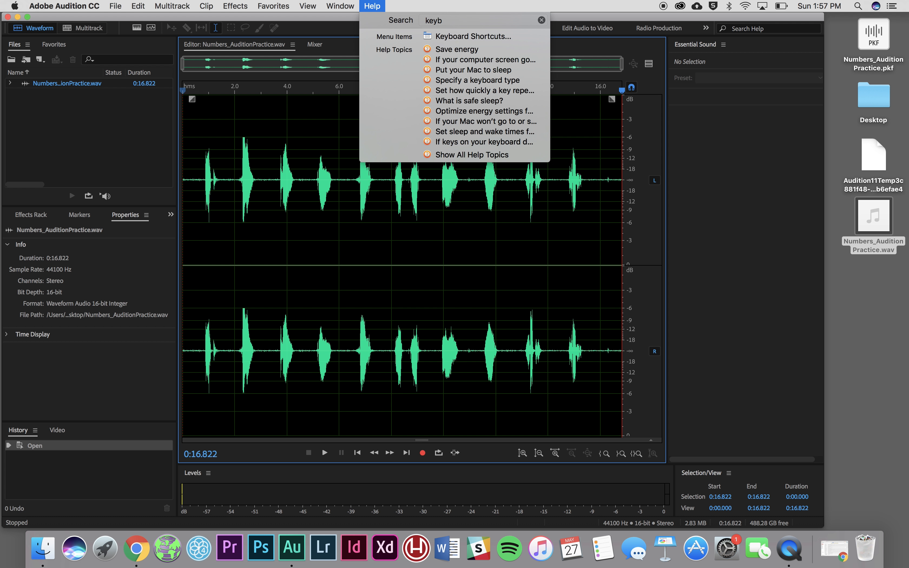
pyautogui.press('Escape')
pyautogui.click(339, 5)
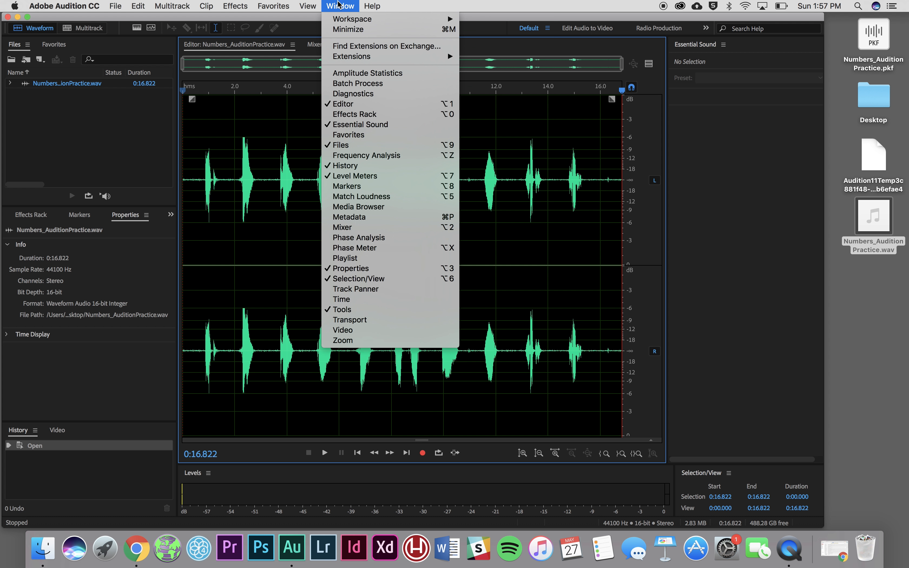
pyautogui.moveTo(372, 5)
pyautogui.moveTo(443, 38)
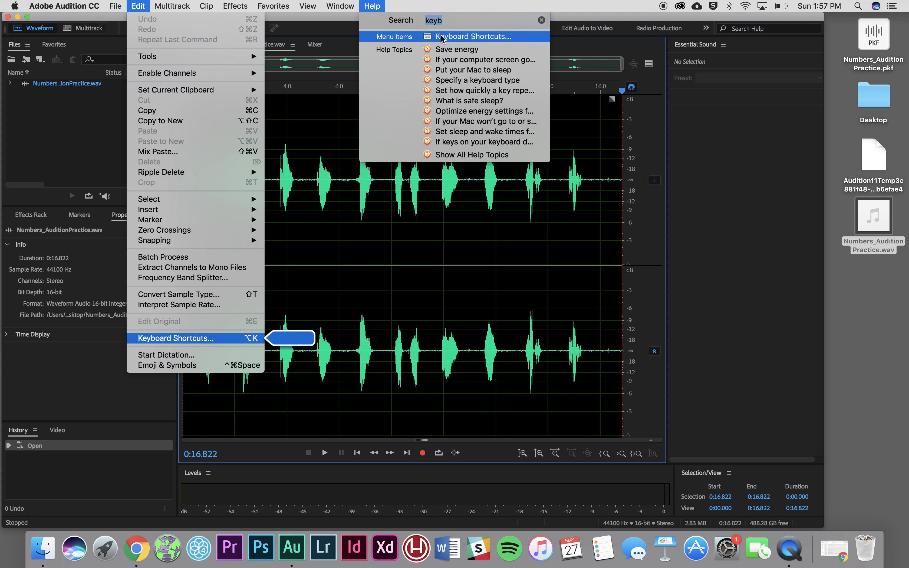
pyautogui.click(443, 37)
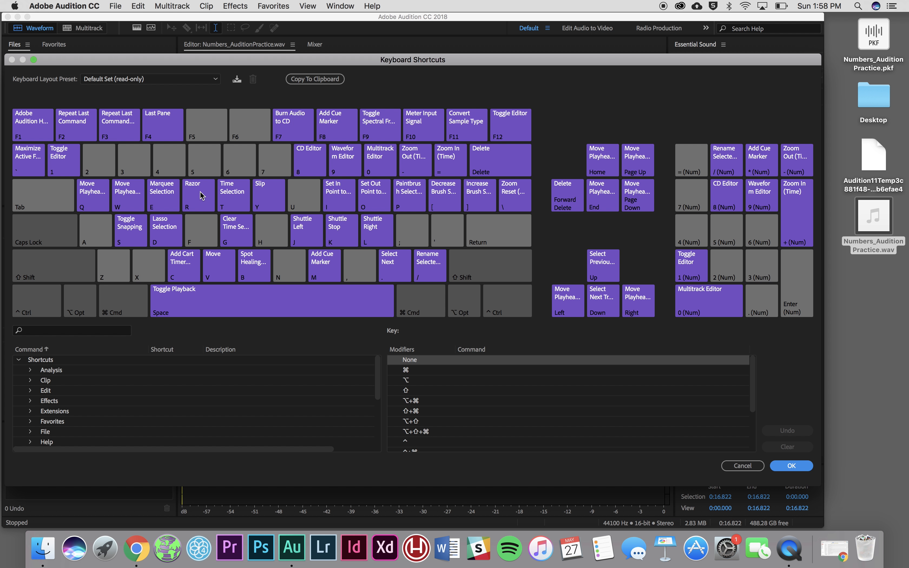
pyautogui.click(203, 233)
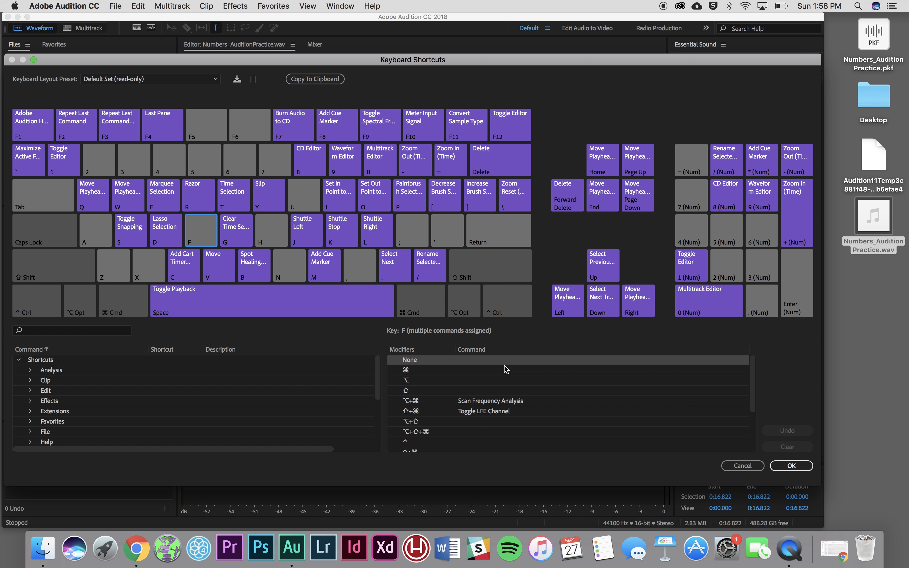
pyautogui.click(743, 465)
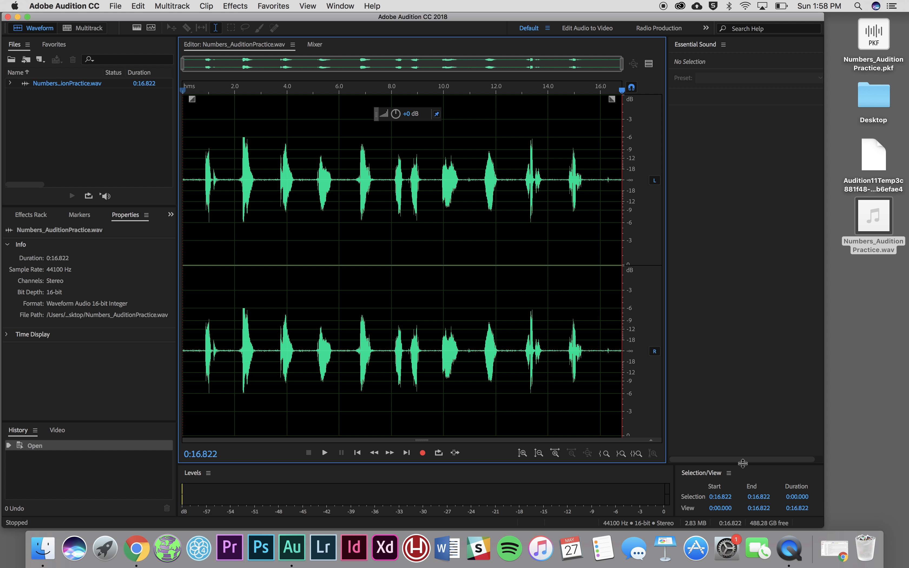
pyautogui.click(371, 5)
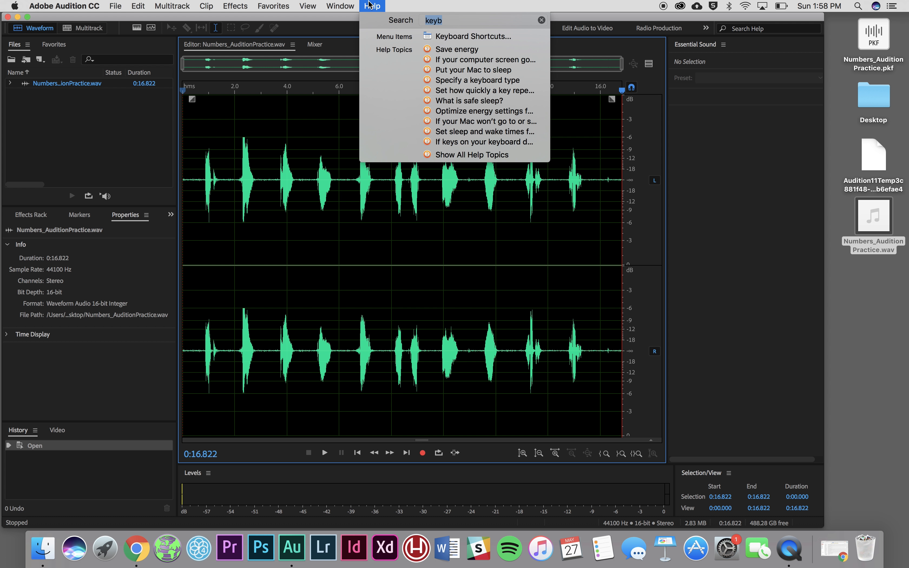
pyautogui.moveTo(500, 37)
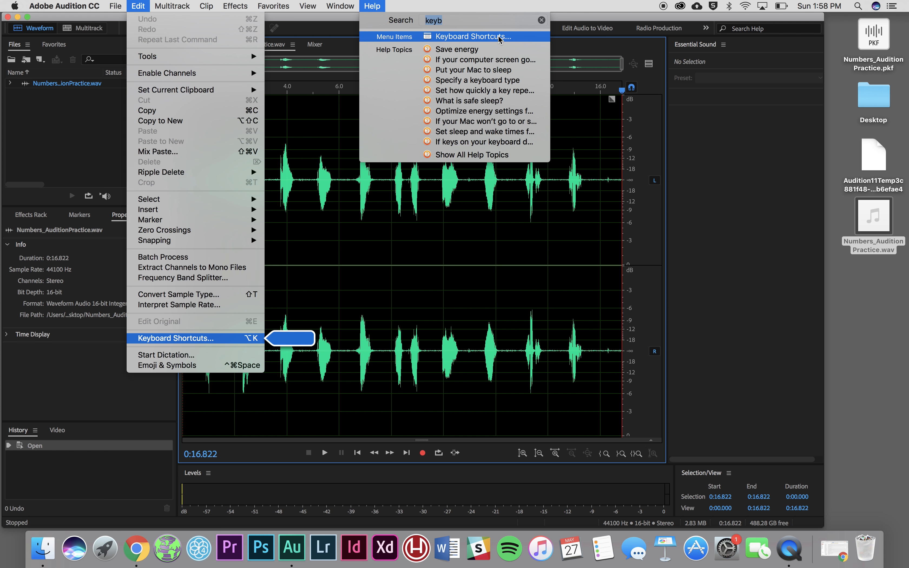
pyautogui.moveTo(132, 5)
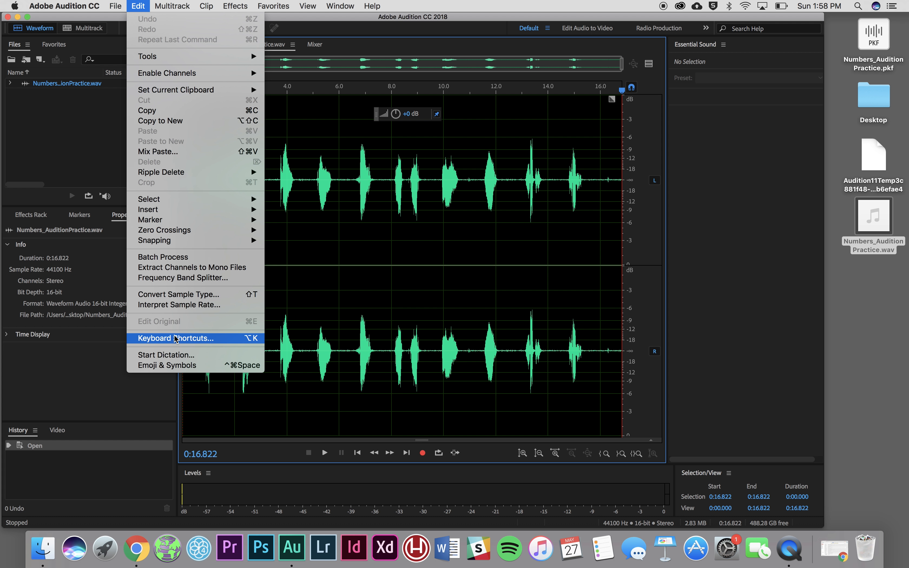
pyautogui.click(71, 115)
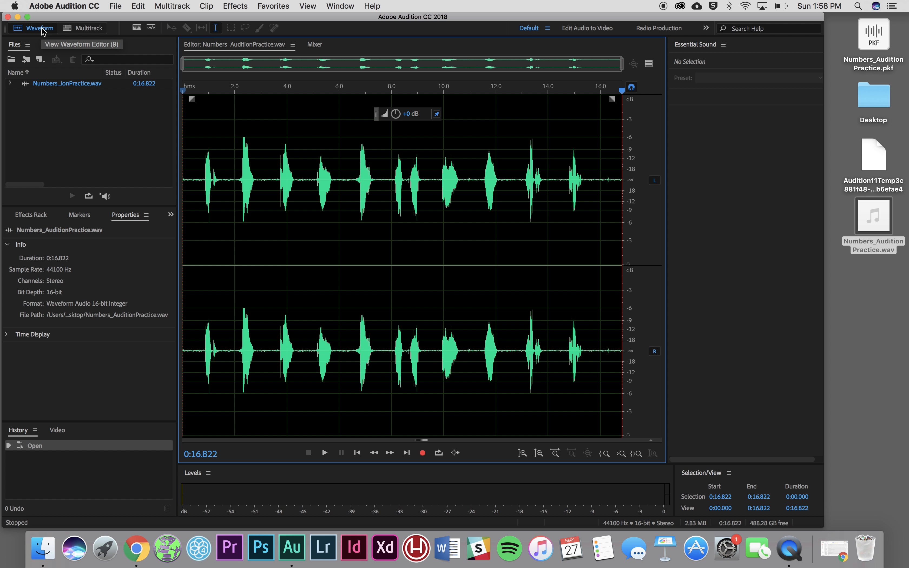
# Create a multitrack session named Audition_Practice on the desktop, at 44100 Hz and 16 bits with a mono master
pyautogui.click(86, 30)
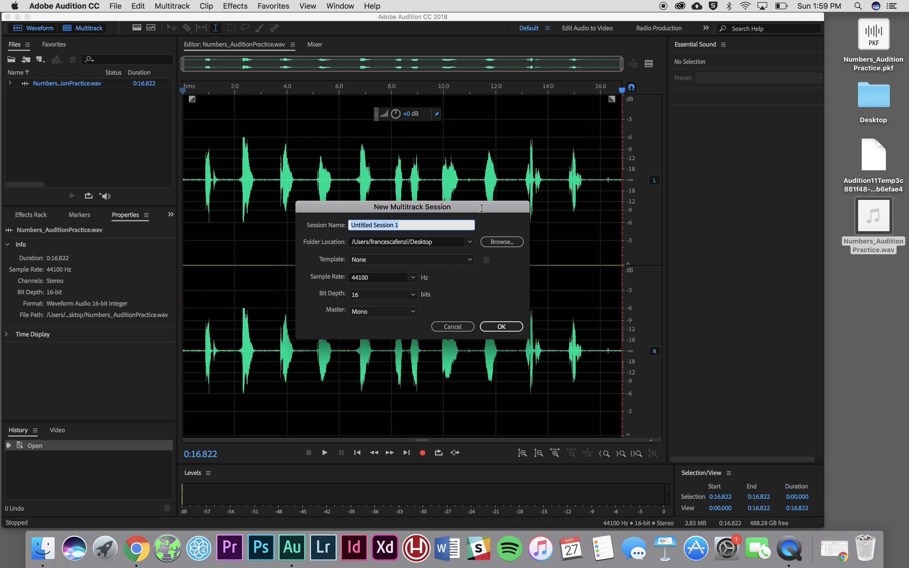
pyautogui.write('Audition_Prac')
pyautogui.write('tice')
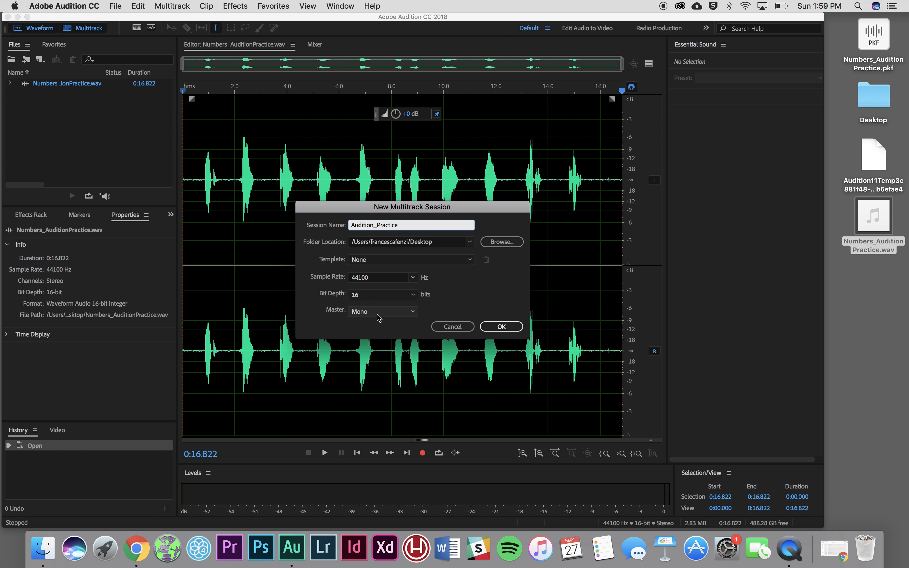
pyautogui.click(511, 326)
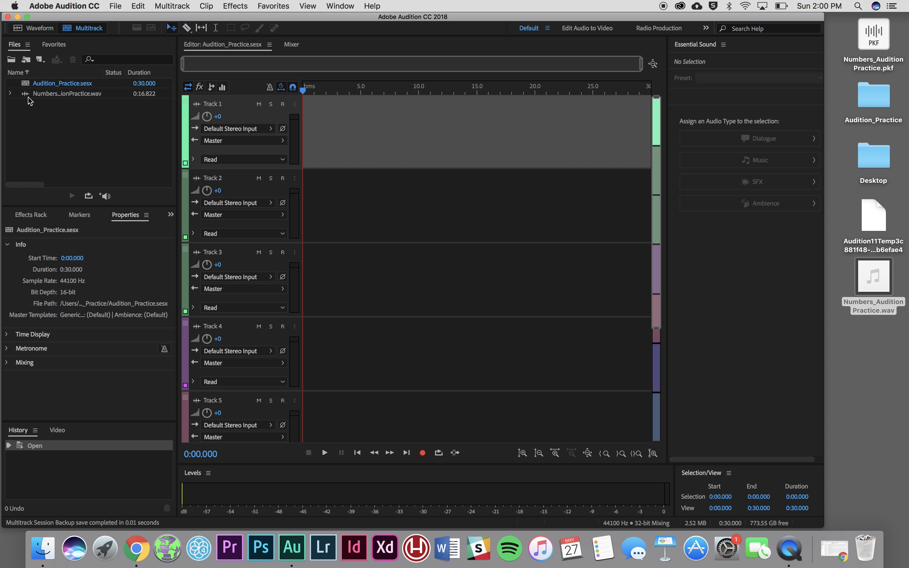
# Add Numbers_AuditionPractice.wav at the start of Track 1 and briefly view its source in the waveform editor
pyautogui.click(48, 93)
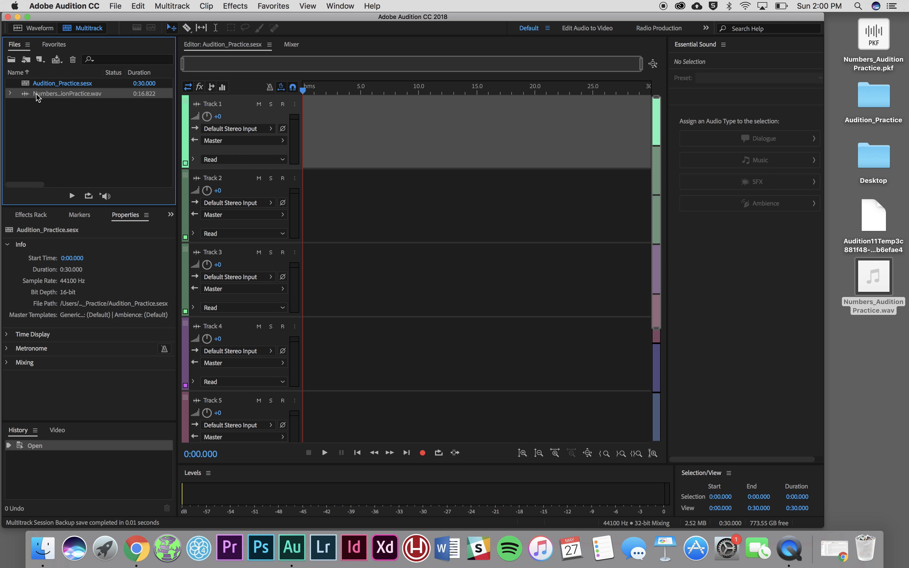
pyautogui.moveTo(37, 97); pyautogui.dragTo(255, 111)
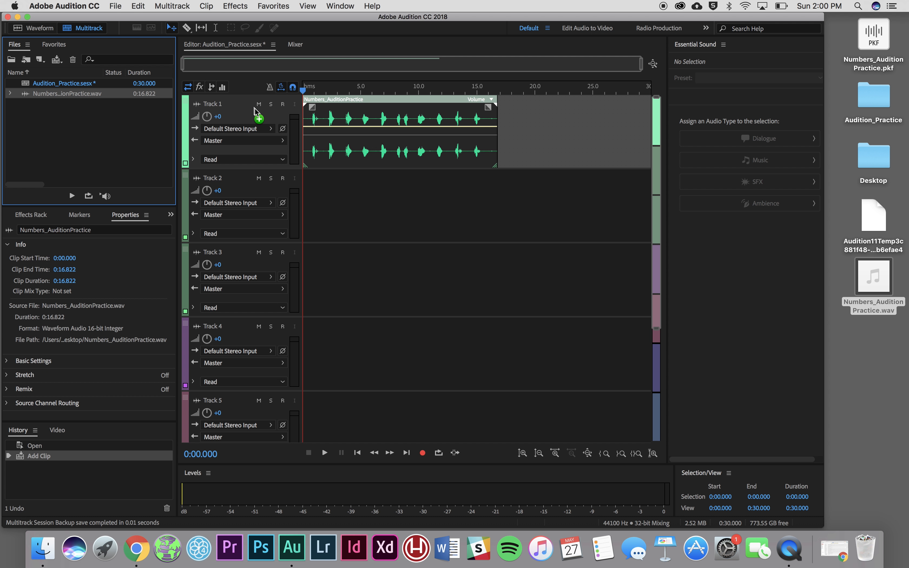
pyautogui.doubleClick(37, 94)
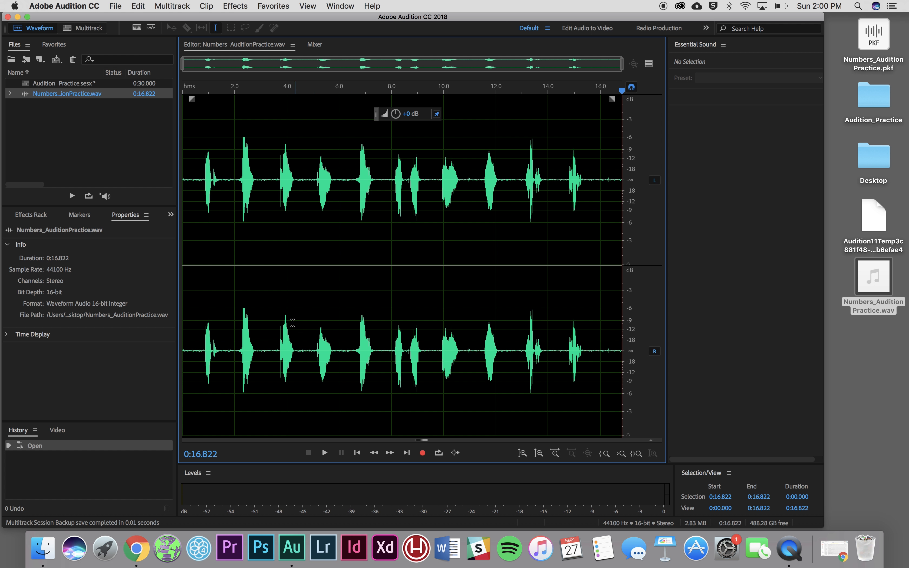
pyautogui.click(87, 29)
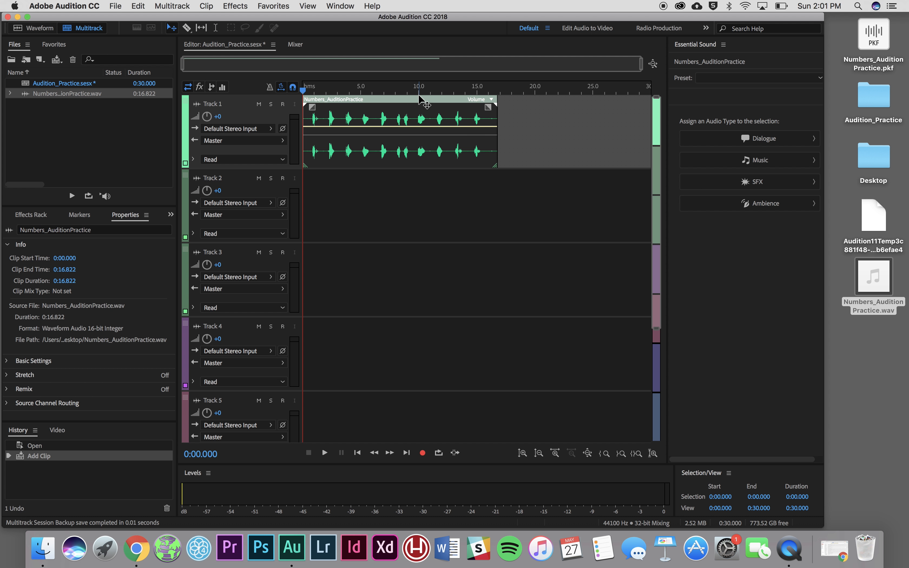
# Play the first seconds of the session, and move the playhead to the clip's end and back to the start
pyautogui.press('space')
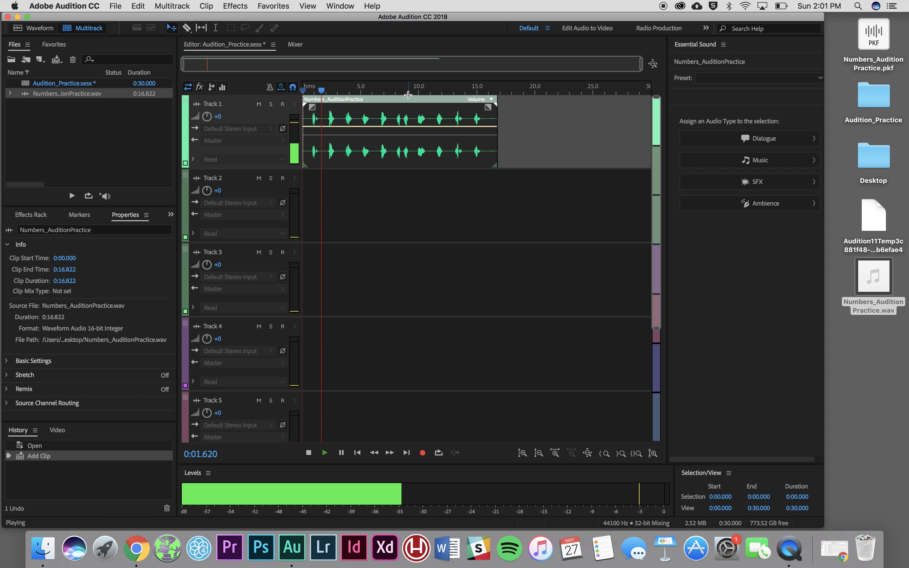
pyautogui.press('space')
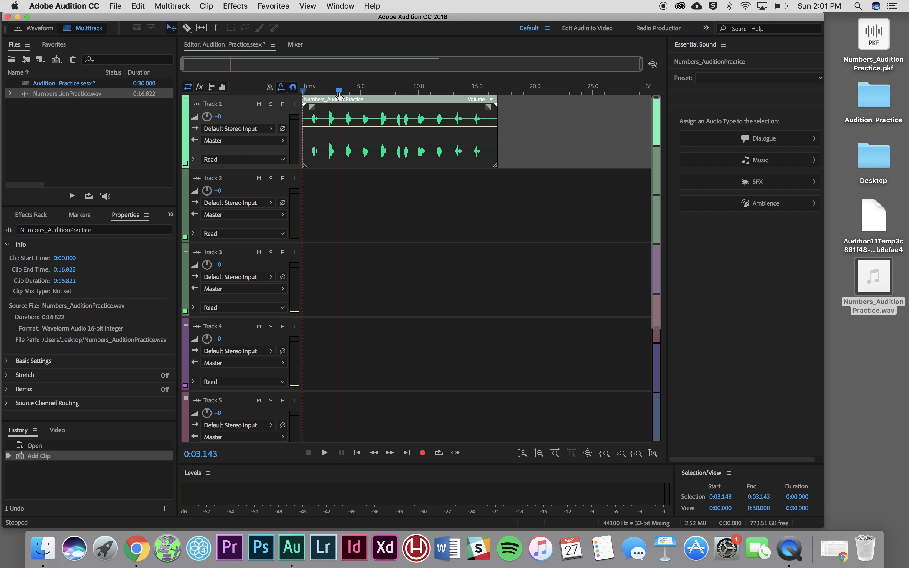
pyautogui.moveTo(339, 96); pyautogui.dragTo(297, 92)
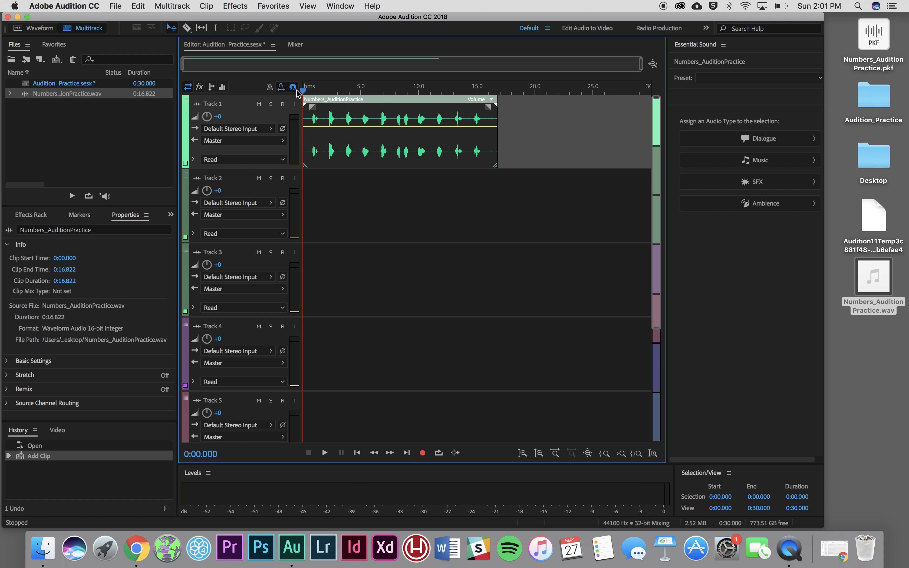
pyautogui.click(407, 453)
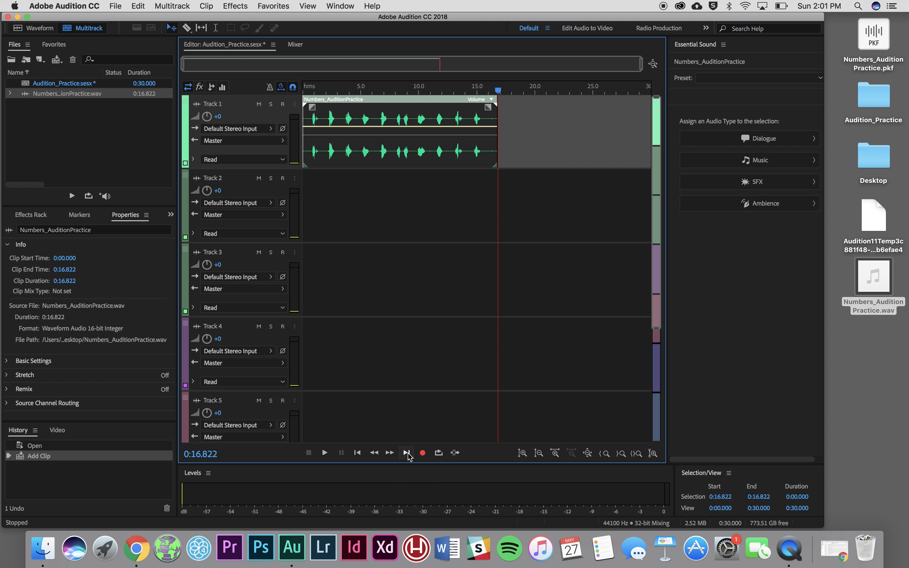
pyautogui.click(358, 453)
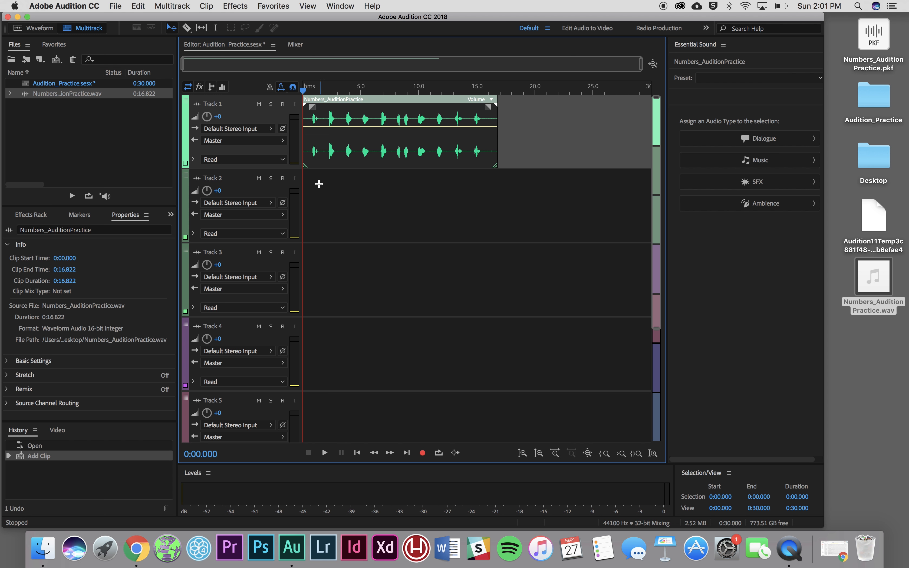
# Shift the Track 1 clip to start at about 3.2 seconds, and move it back to the session start
pyautogui.click(186, 29)
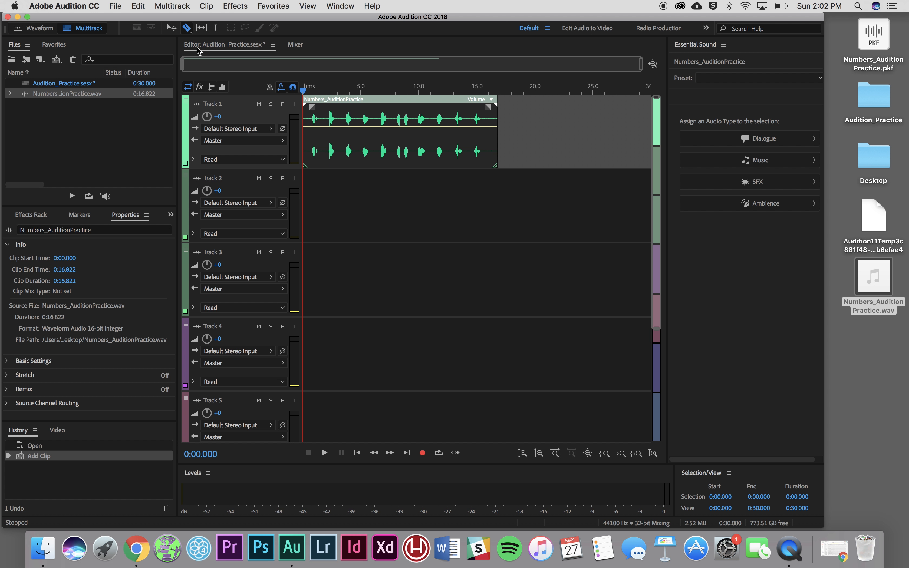
pyautogui.click(171, 30)
pyautogui.moveTo(325, 112); pyautogui.dragTo(362, 111)
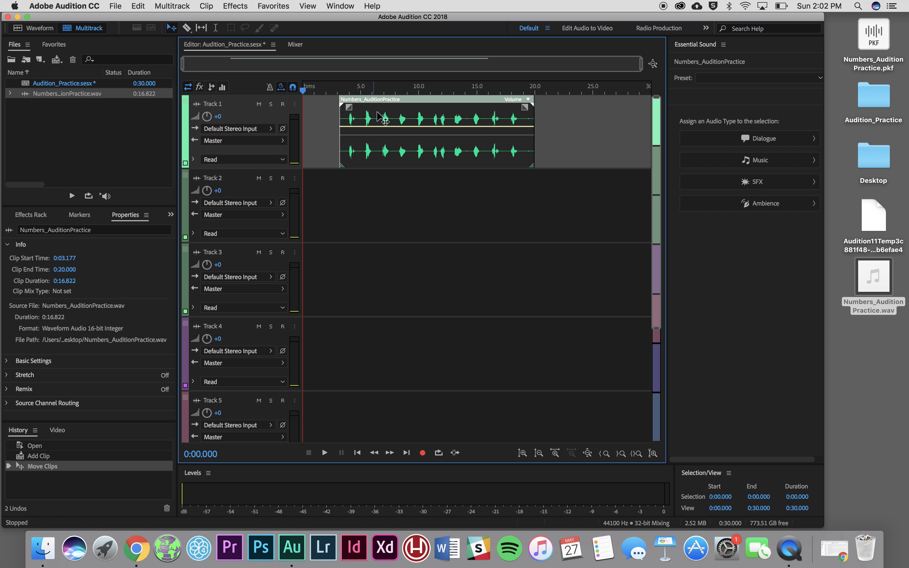
pyautogui.moveTo(377, 112); pyautogui.dragTo(327, 112)
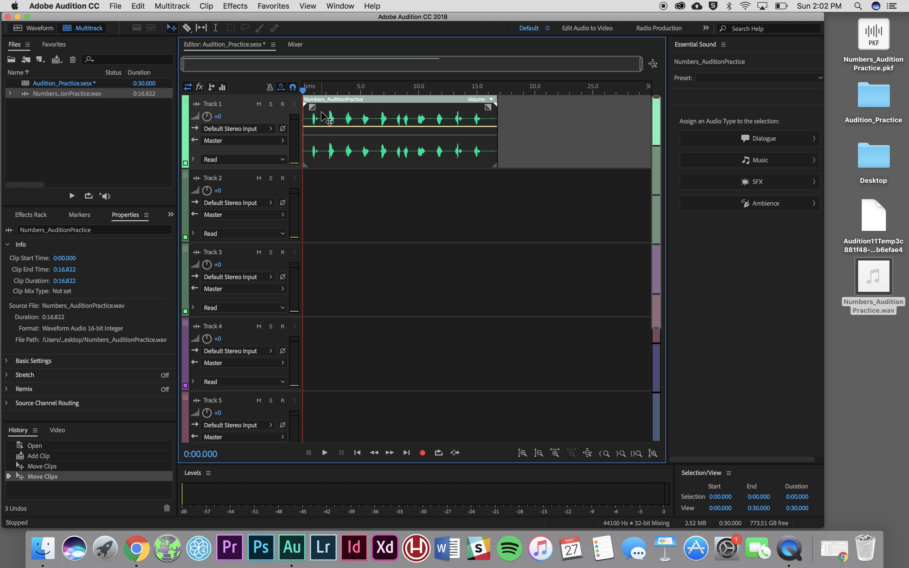
# Split the Track 1 clip with the Razor before and after its second waveform burst, at about 1.7 and 3.1 seconds
pyautogui.press('r')
pyautogui.press('r')
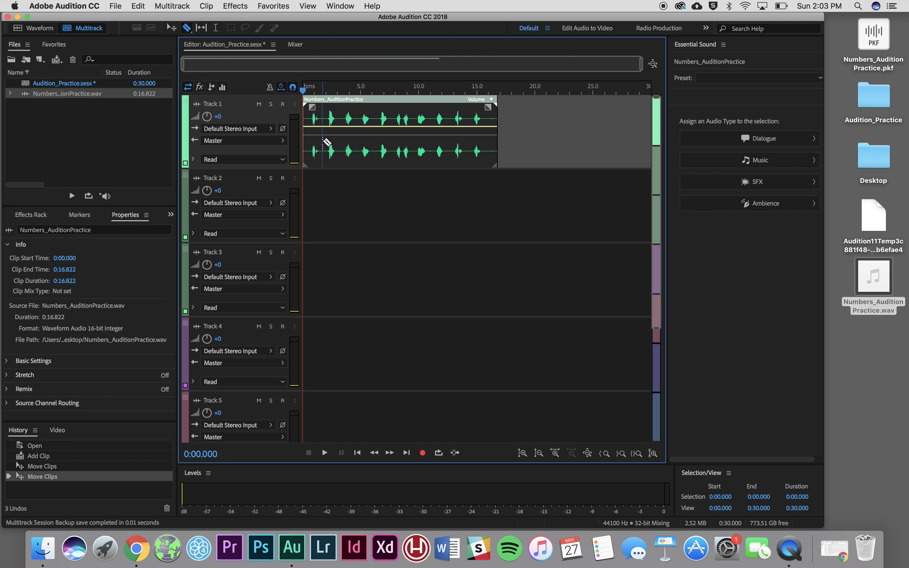
pyautogui.click(323, 142)
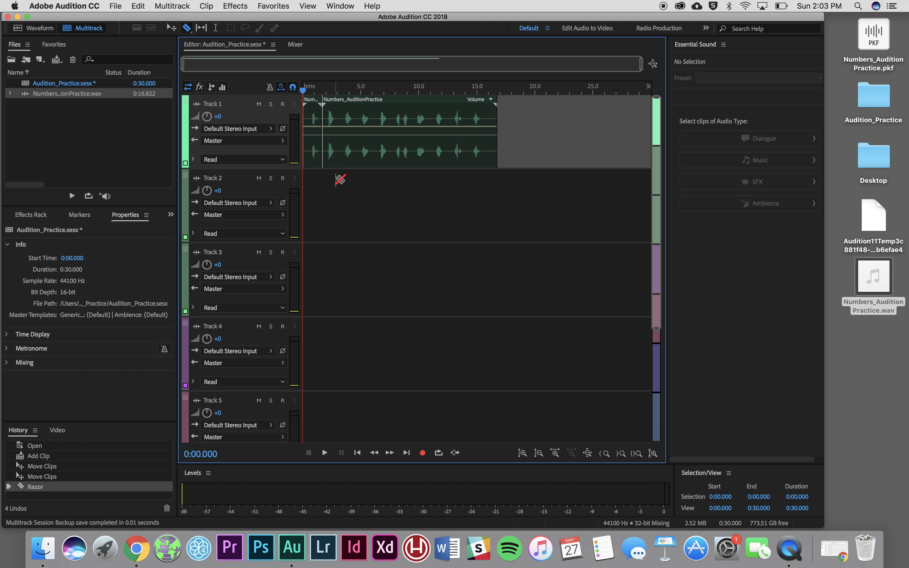
pyautogui.click(341, 142)
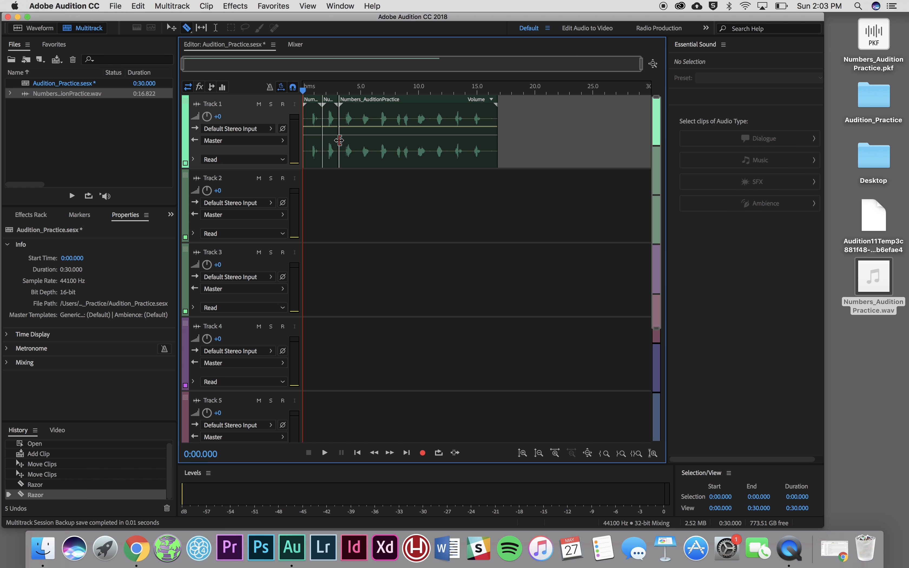
# Split the long remaining Track 1 clip with the Razor at about 4.7, 6.1 and 7.5 seconds
pyautogui.click(357, 142)
pyautogui.click(373, 142)
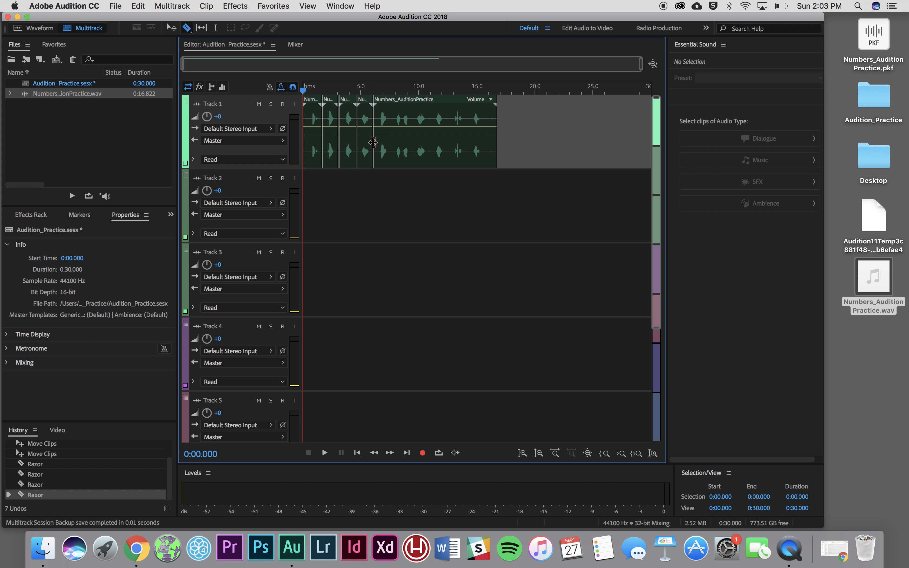
pyautogui.click(390, 143)
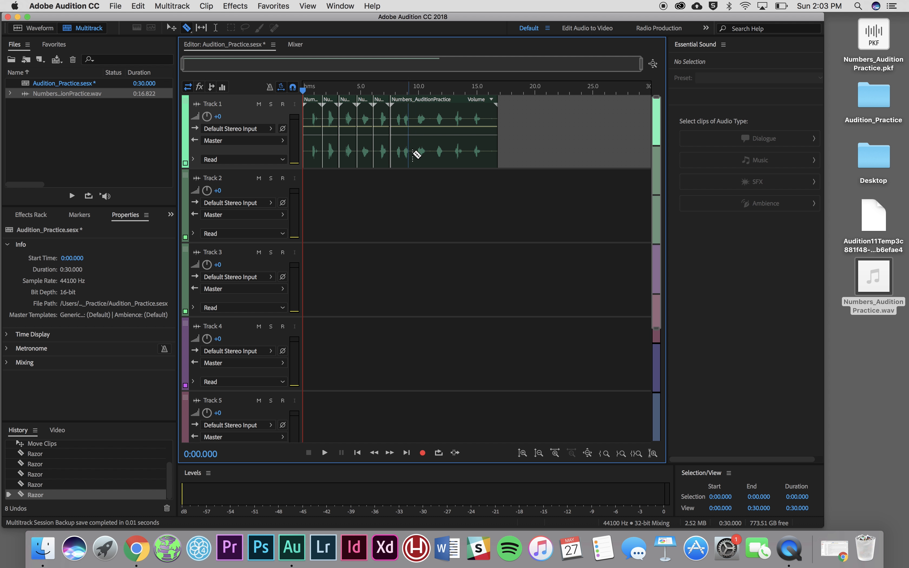
# Play the audio from about 7.8 seconds, split Track 1 at about 9.5 seconds, and move the piece with the double burst to the start of Track 2
pyautogui.click(393, 91)
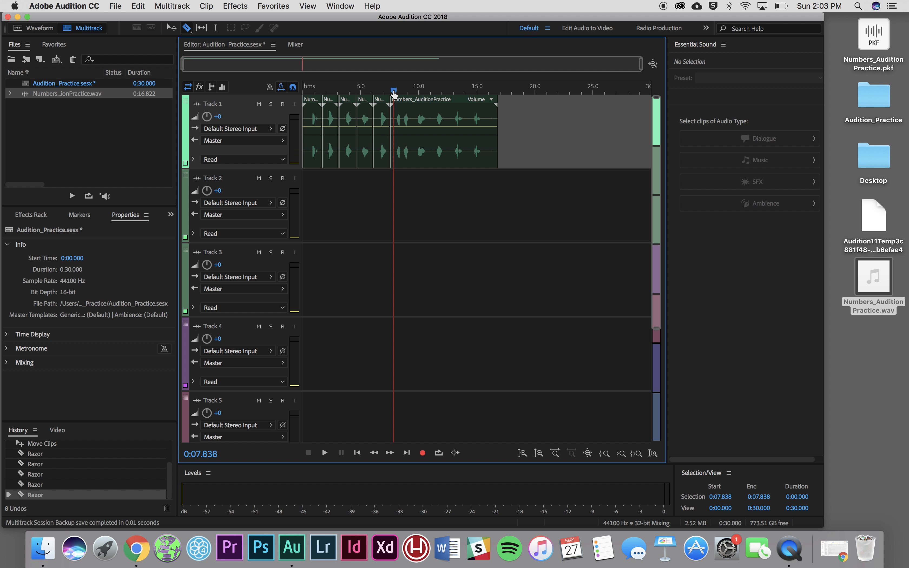
pyautogui.press('space')
pyautogui.press('space')
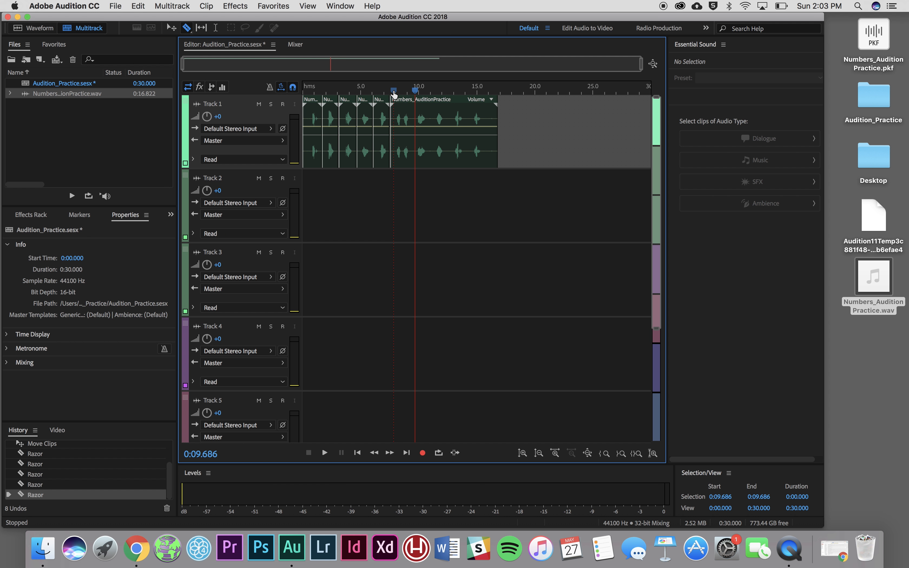
pyautogui.click(414, 151)
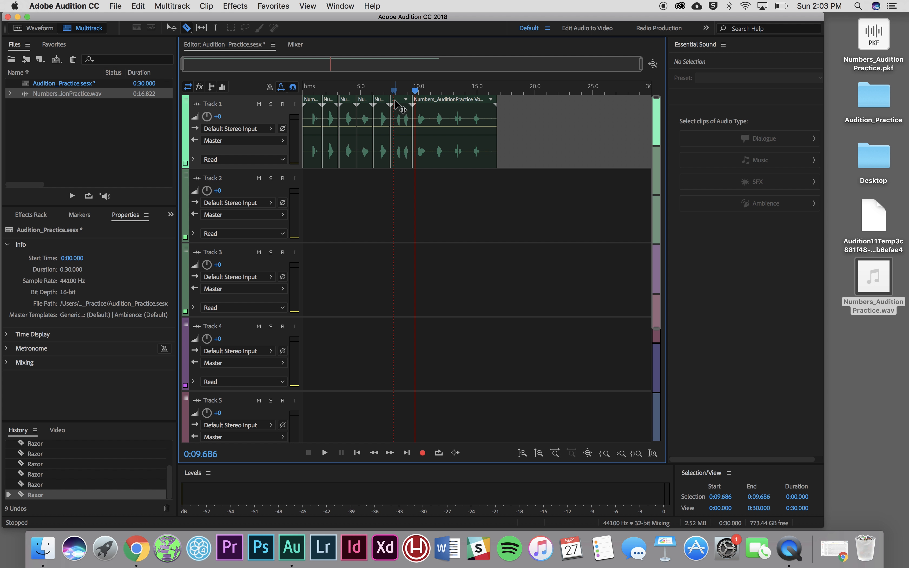
pyautogui.moveTo(398, 109); pyautogui.dragTo(302, 217)
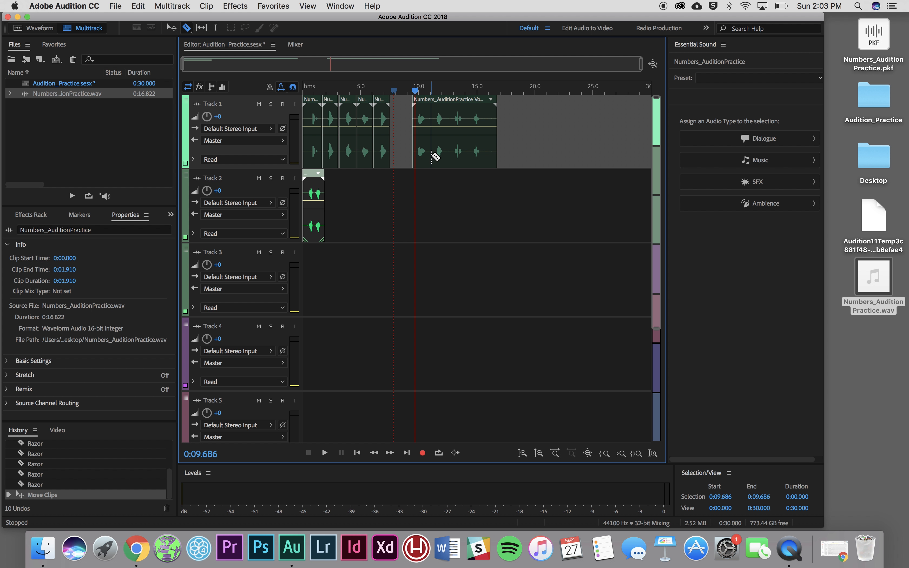
# Split the rest of Track 1 at about 11.1, 12.6 and 14.3 seconds, and undo an extra cut near its end
pyautogui.click(432, 155)
pyautogui.click(449, 156)
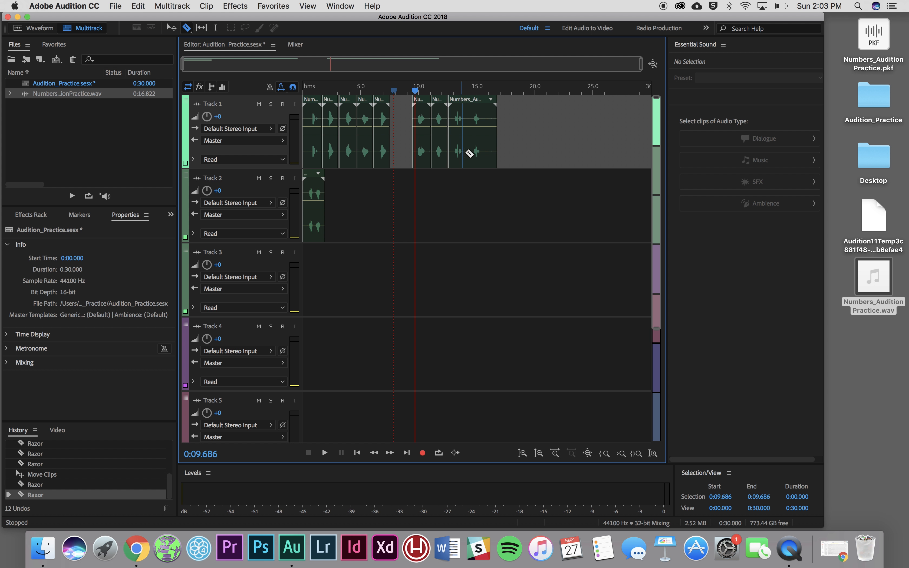
pyautogui.click(469, 155)
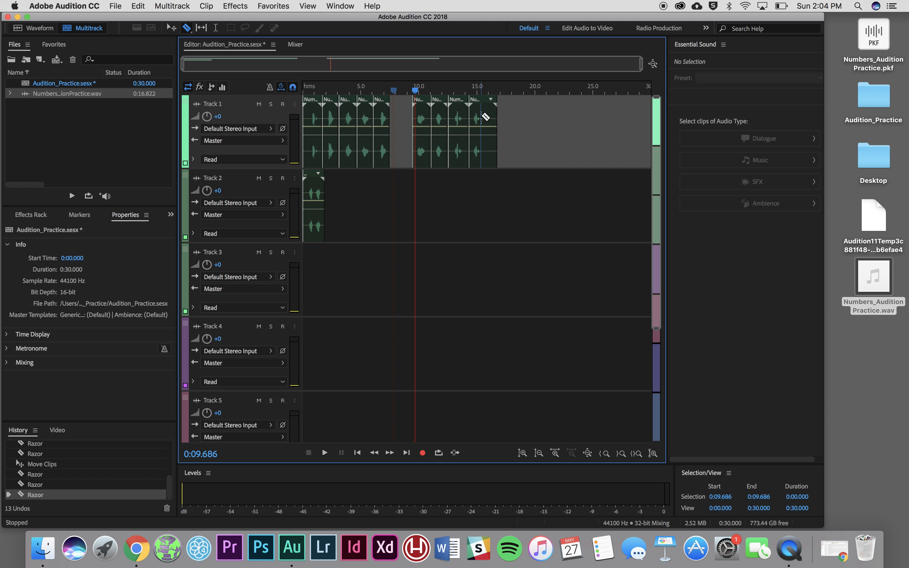
pyautogui.click(489, 115)
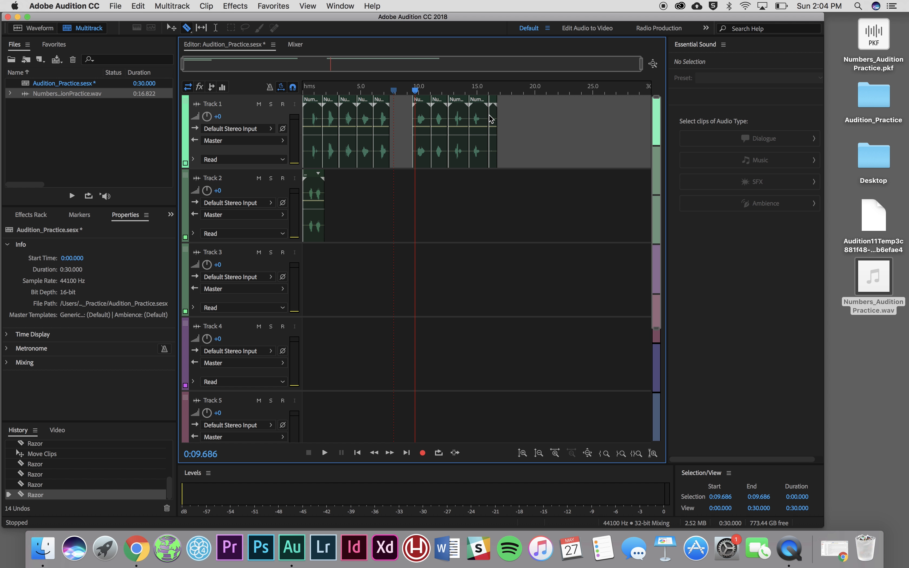
pyautogui.press('super+z')
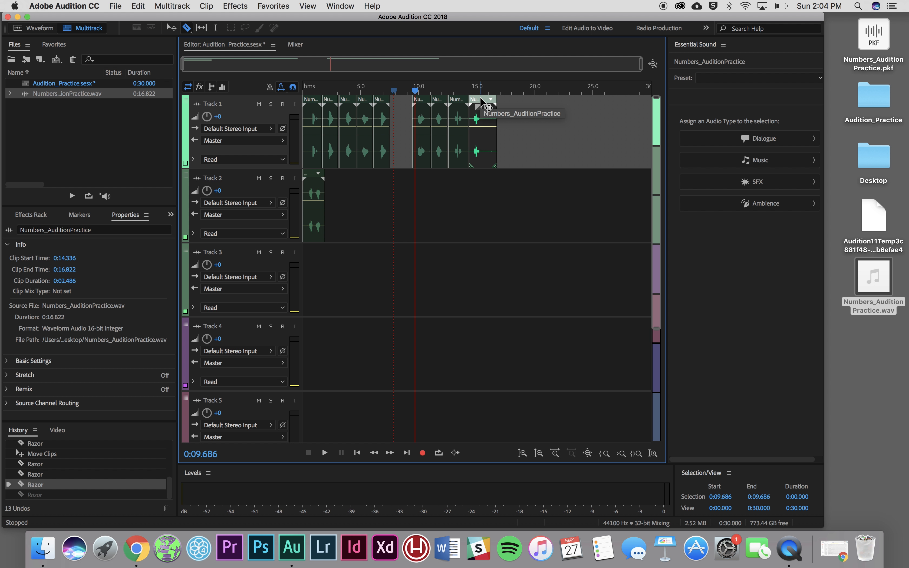
# Shift the last Track 1 clip to start at about 16.4 seconds, and switch from the Razor to the Move tool
pyautogui.moveTo(482, 101); pyautogui.dragTo(506, 101)
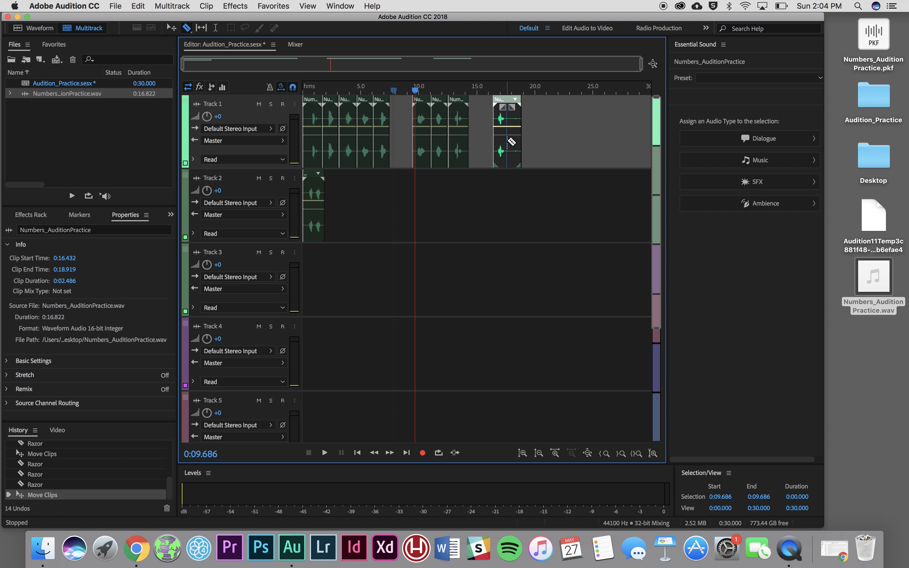
pyautogui.press('v')
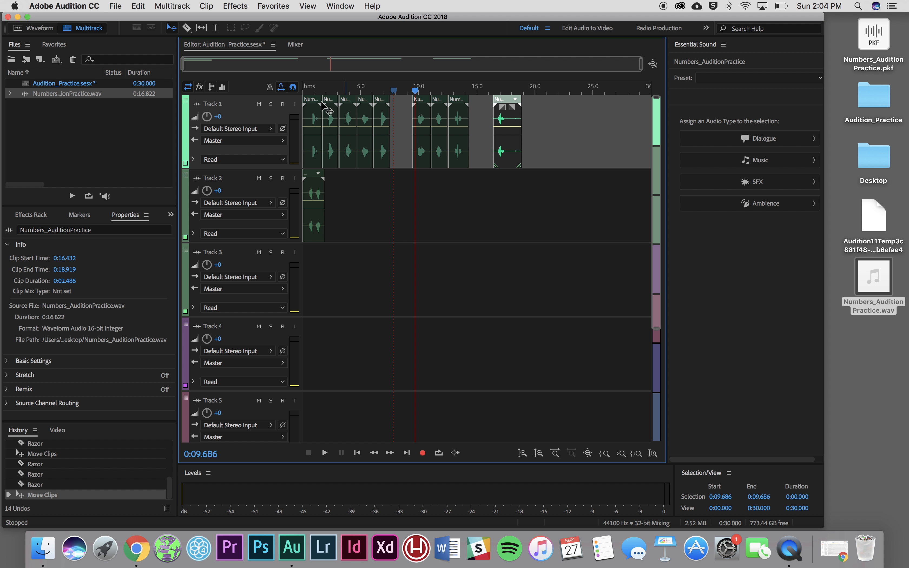
# Mute Track 1, play the session from about 9.7 to 12.3 seconds, and unmute the track
pyautogui.click(260, 106)
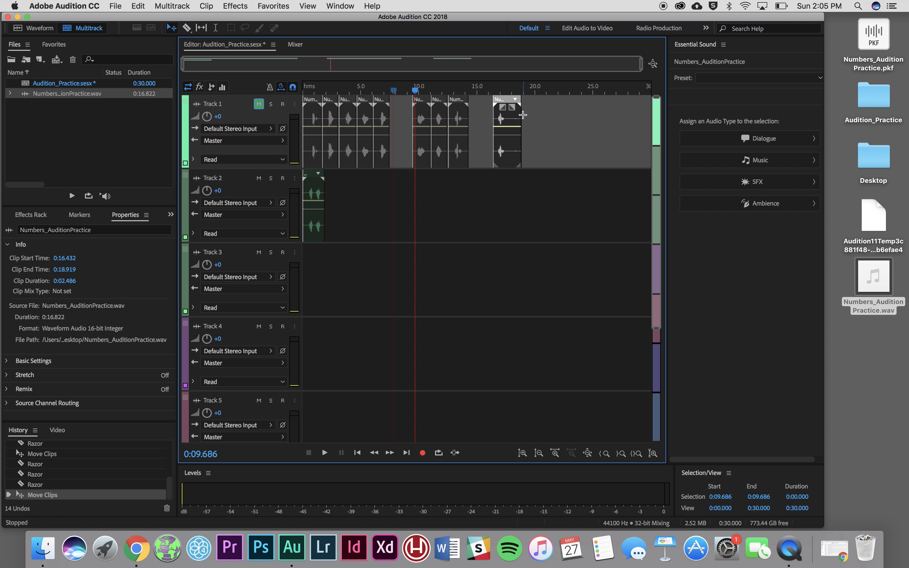
pyautogui.press('space')
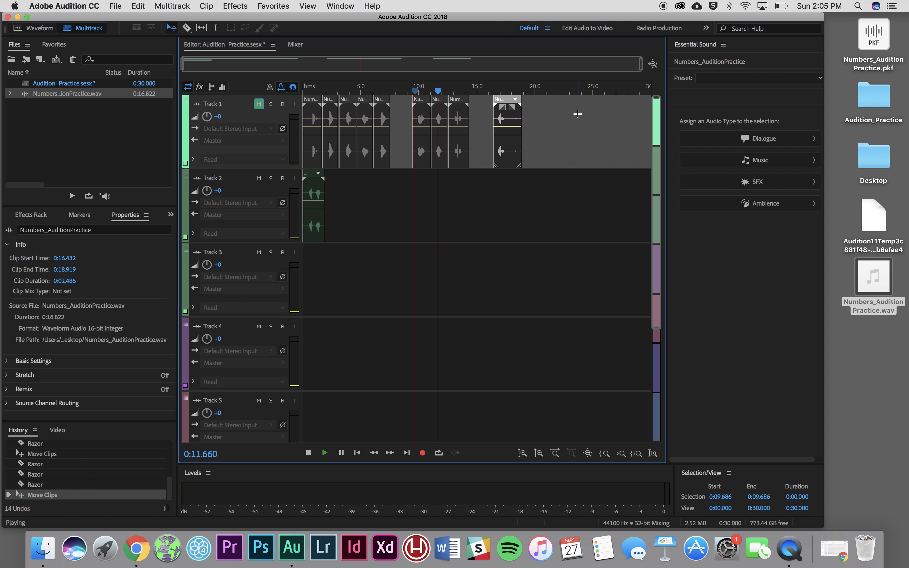
pyautogui.press('space')
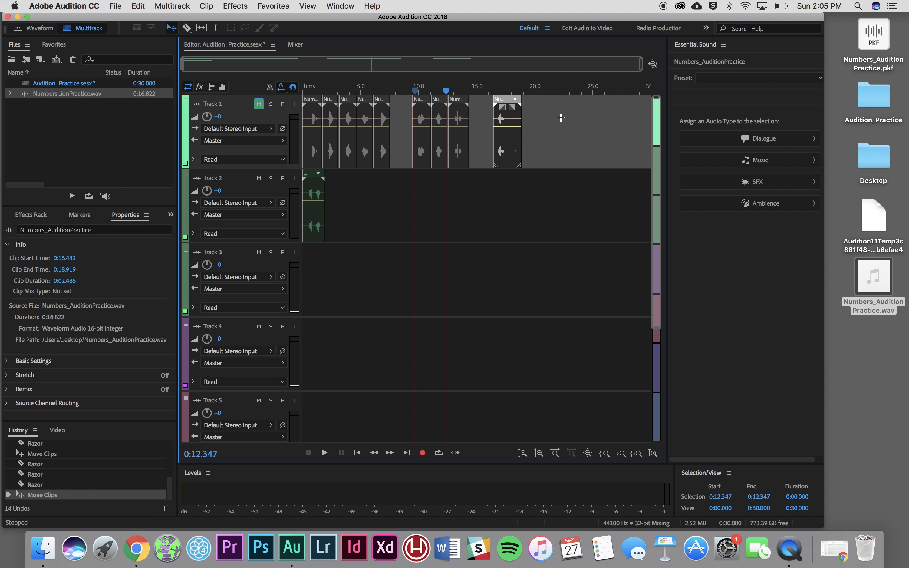
pyautogui.click(260, 105)
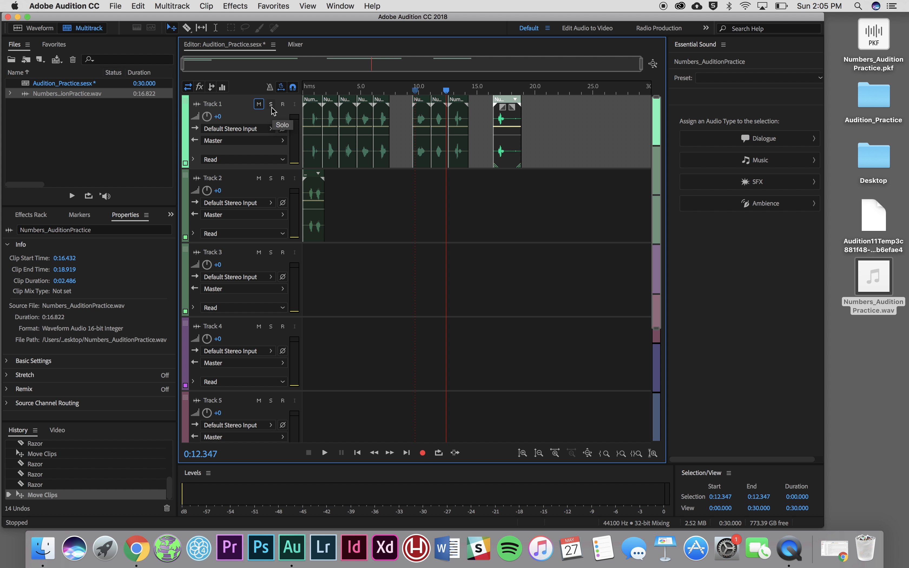
# Solo Track 1, move its last clip to Track 3 at about 7.5 seconds, and return it to Track 1 directly after the preceding clip
pyautogui.click(272, 105)
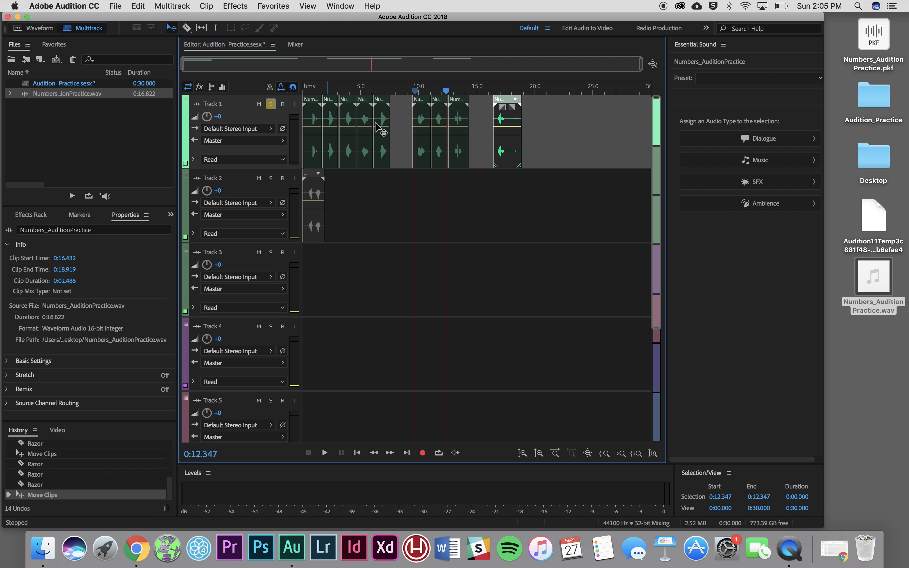
pyautogui.moveTo(501, 109); pyautogui.dragTo(399, 274)
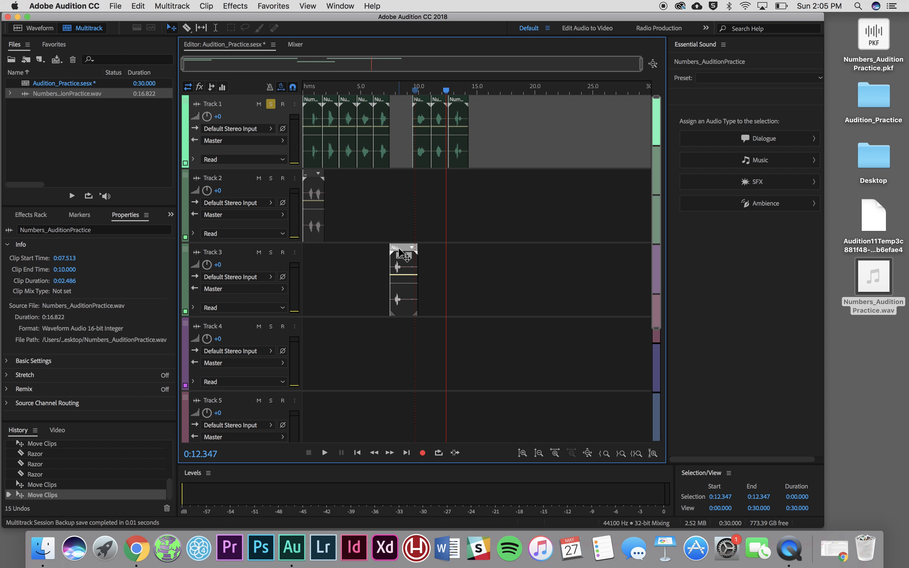
pyautogui.moveTo(406, 254); pyautogui.dragTo(485, 132)
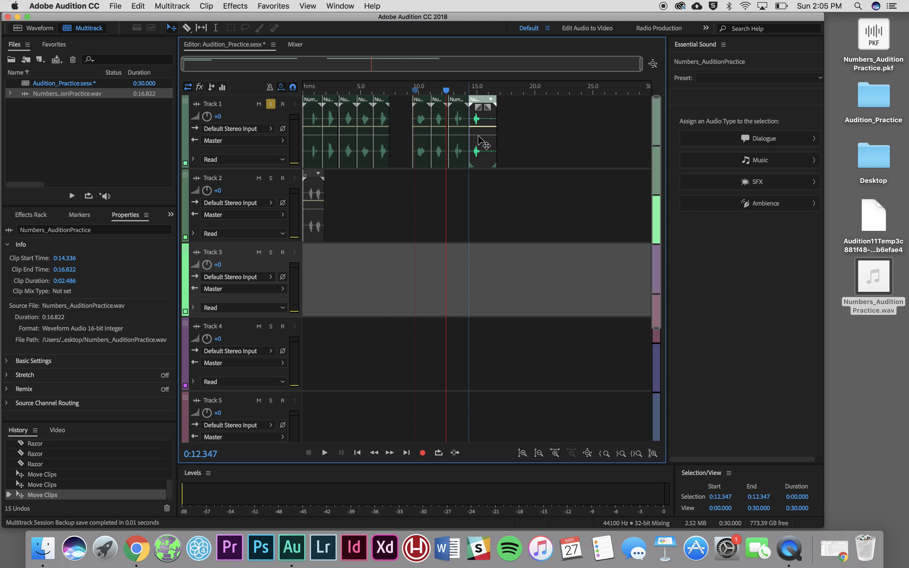
# Mute Track 2 instead of soloing Track 1, and play the session from about 0.3 to 4.6 seconds
pyautogui.click(307, 92)
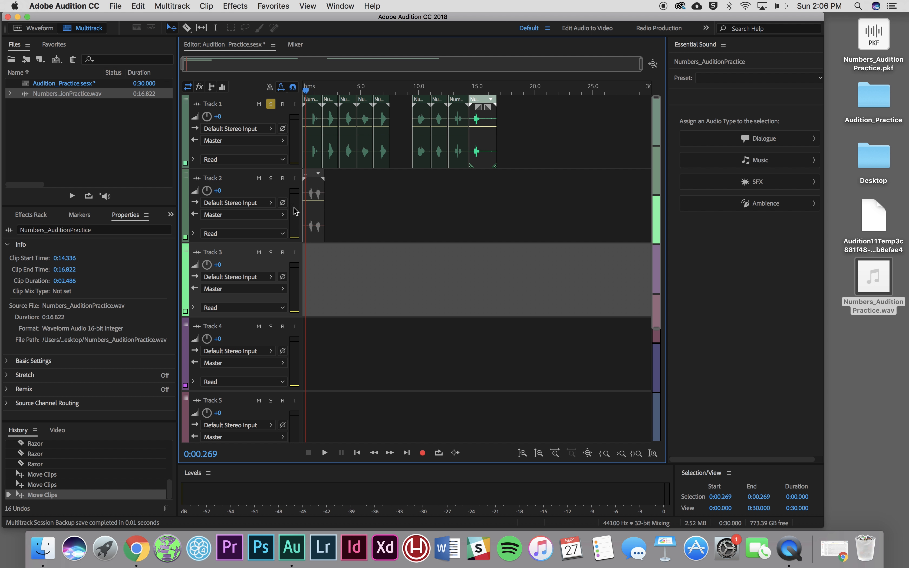
pyautogui.click(259, 179)
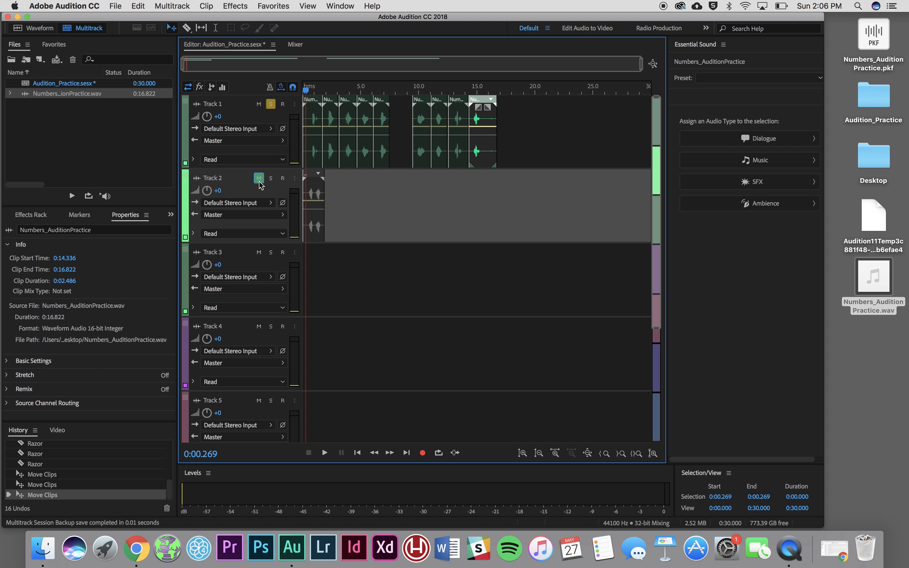
pyautogui.click(271, 105)
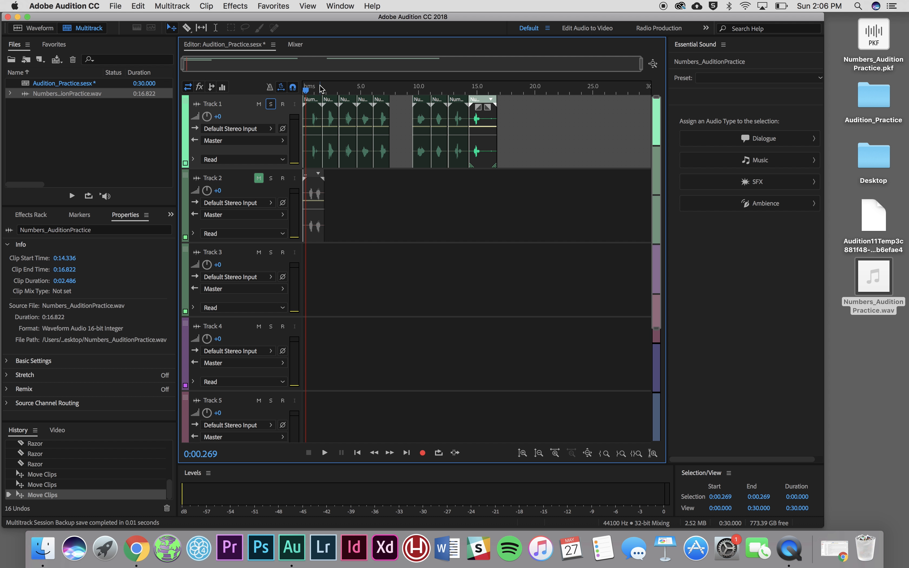
pyautogui.press('space')
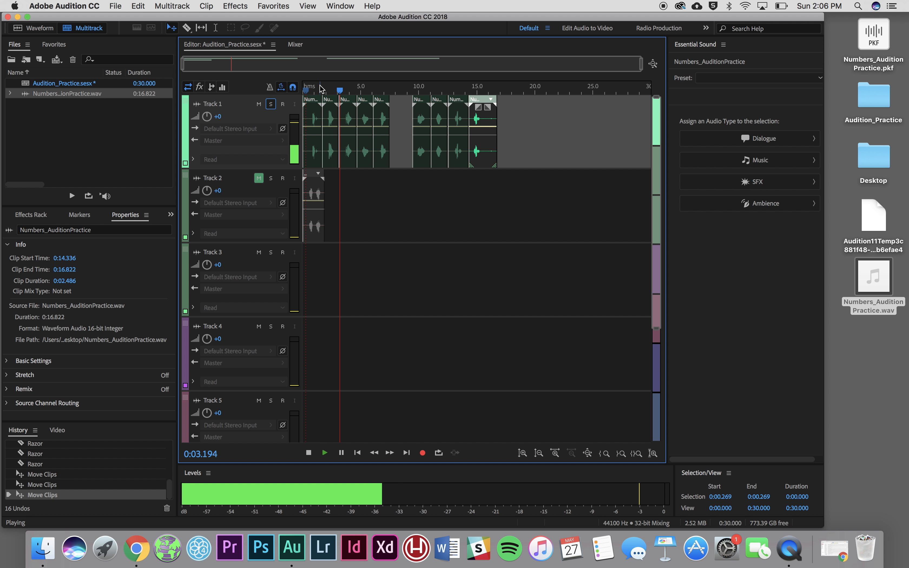
pyautogui.press('space')
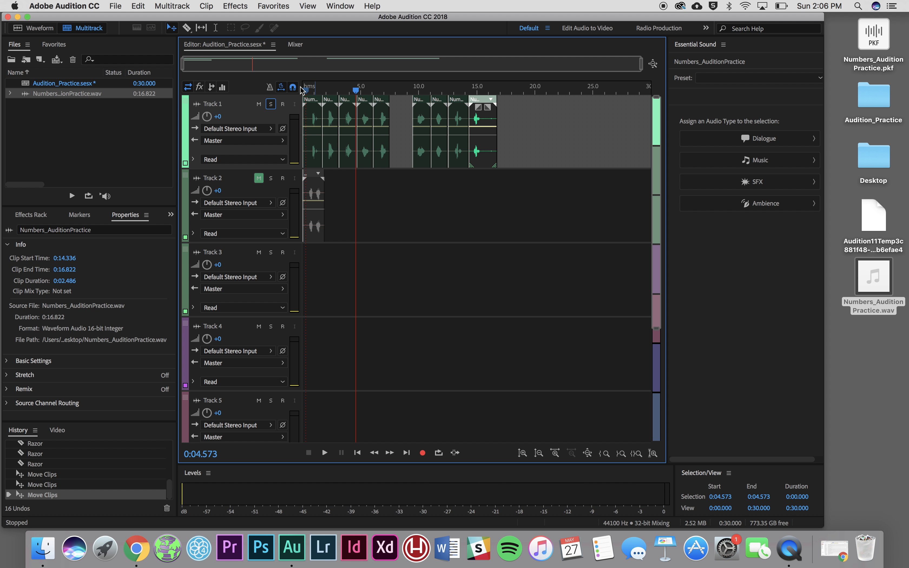
# Move the first three Track 1 clips to Track 3, starting at about 13.7, 6.7 and 1.9 seconds respectively
pyautogui.moveTo(314, 103); pyautogui.dragTo(386, 275)
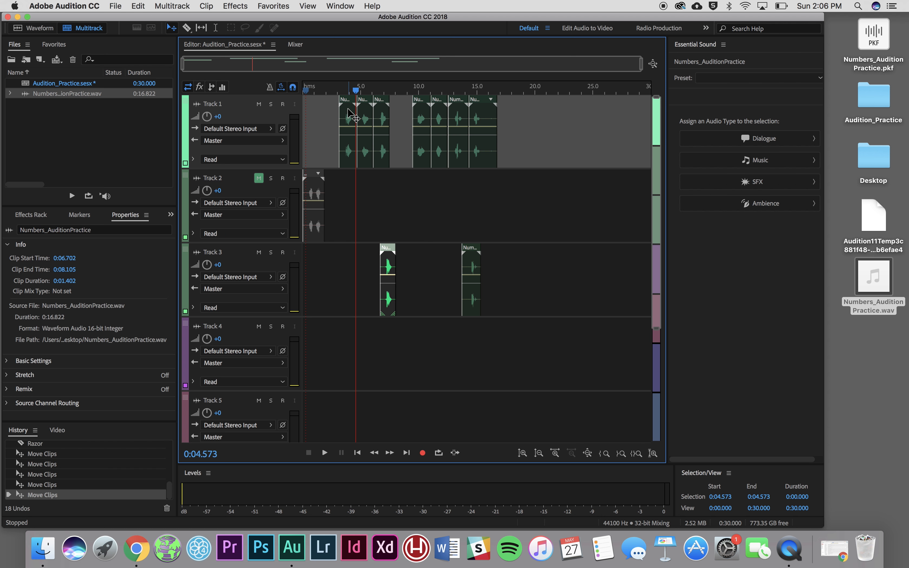
pyautogui.moveTo(349, 113); pyautogui.dragTo(334, 284)
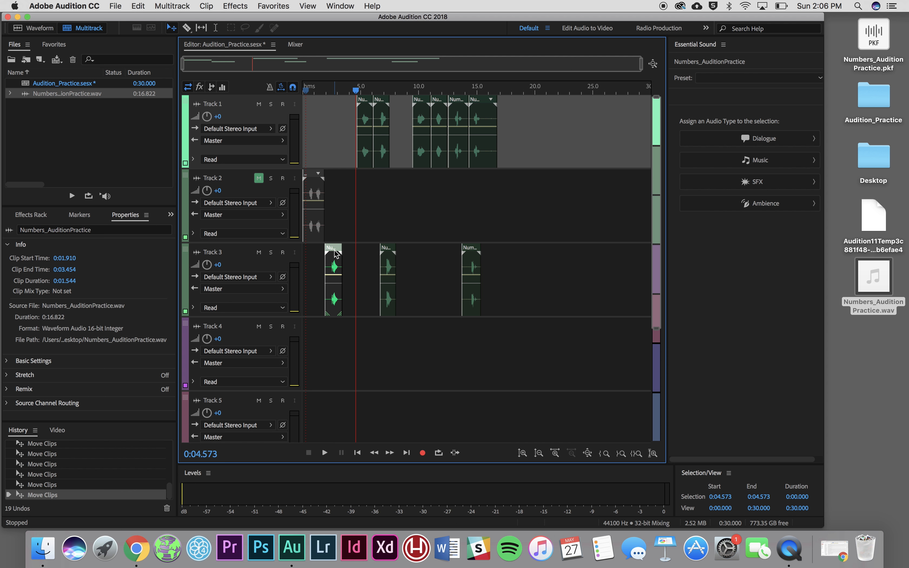
# Lay the earliest Track 3 clip over the Track 1 clip at about 6.1 seconds, and play that overlap with Track 1 soloed
pyautogui.moveTo(336, 254); pyautogui.dragTo(385, 128)
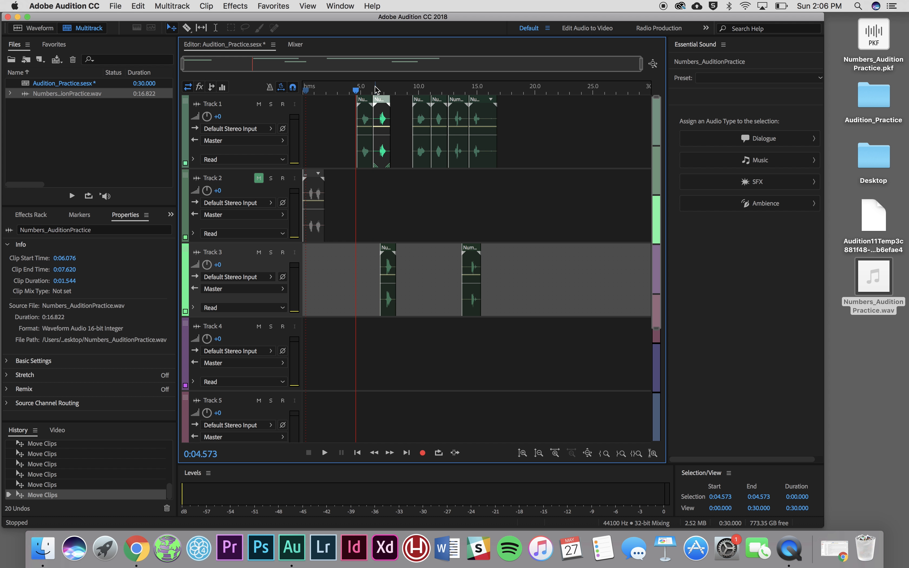
pyautogui.click(373, 89)
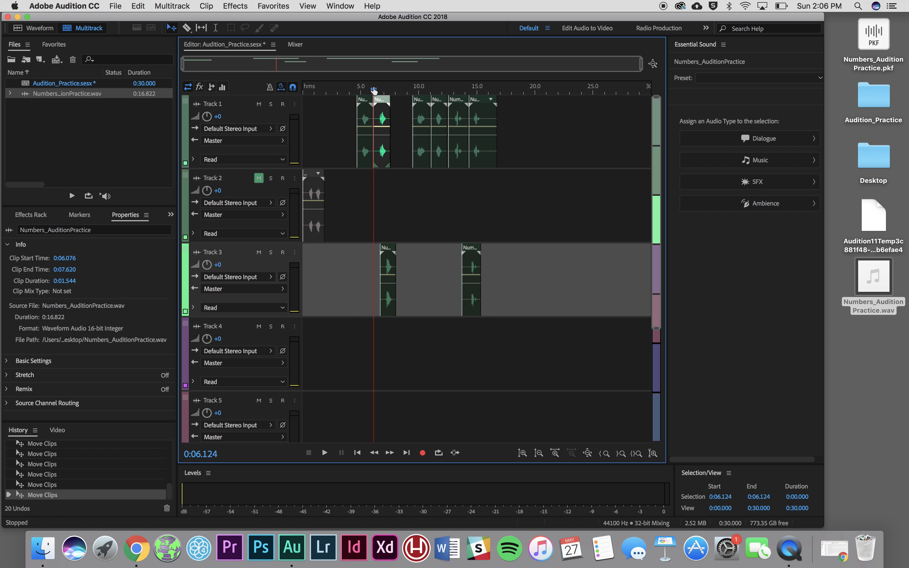
pyautogui.click(271, 104)
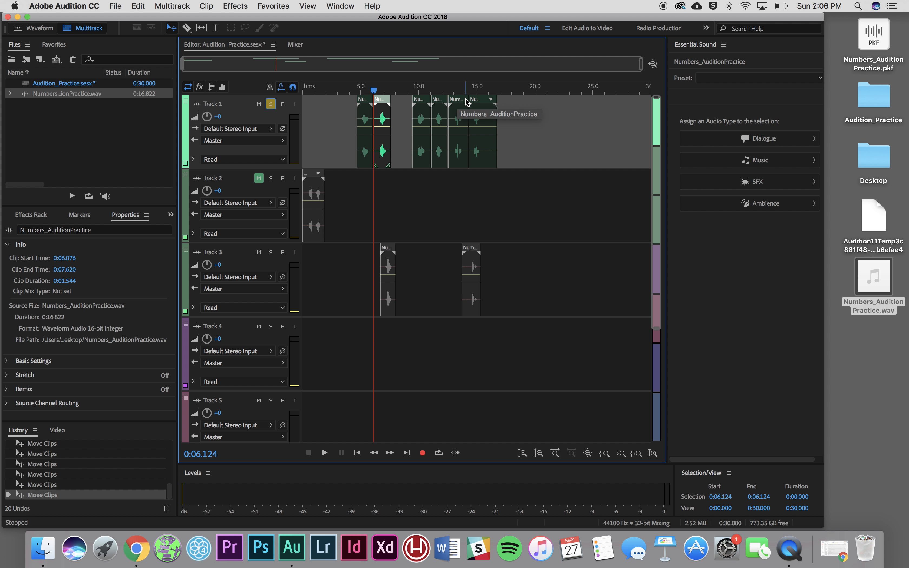
pyautogui.press('space')
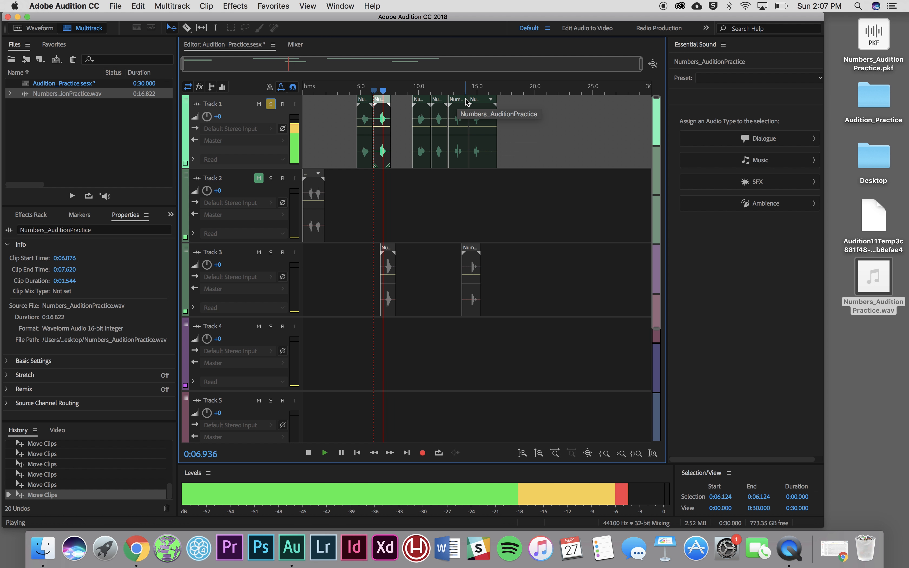
pyautogui.press('space')
# Shift the overlaid clip to about 7.6 seconds, turn off Track 1's solo, and move the clip to Track 3 at about 2.2 seconds
pyautogui.moveTo(384, 106); pyautogui.dragTo(402, 106)
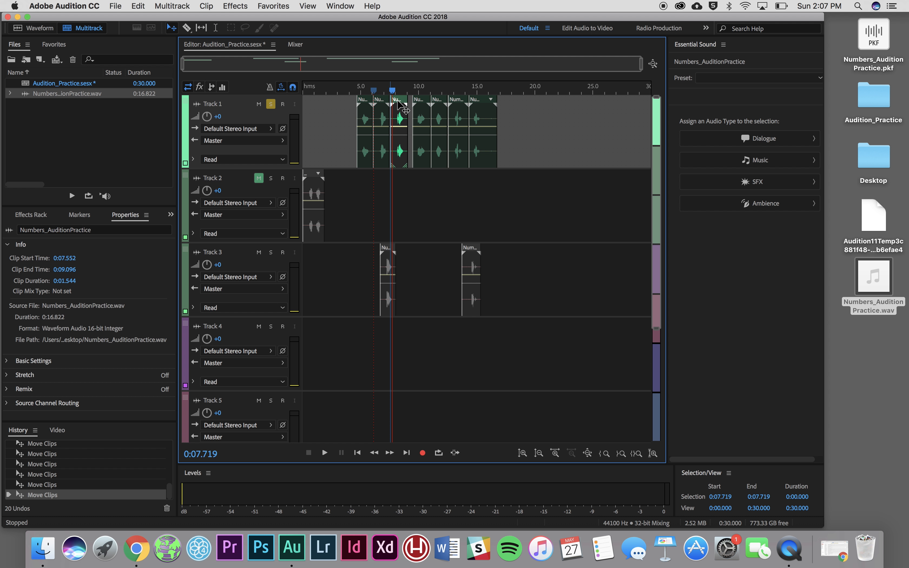
pyautogui.moveTo(401, 106); pyautogui.dragTo(402, 106)
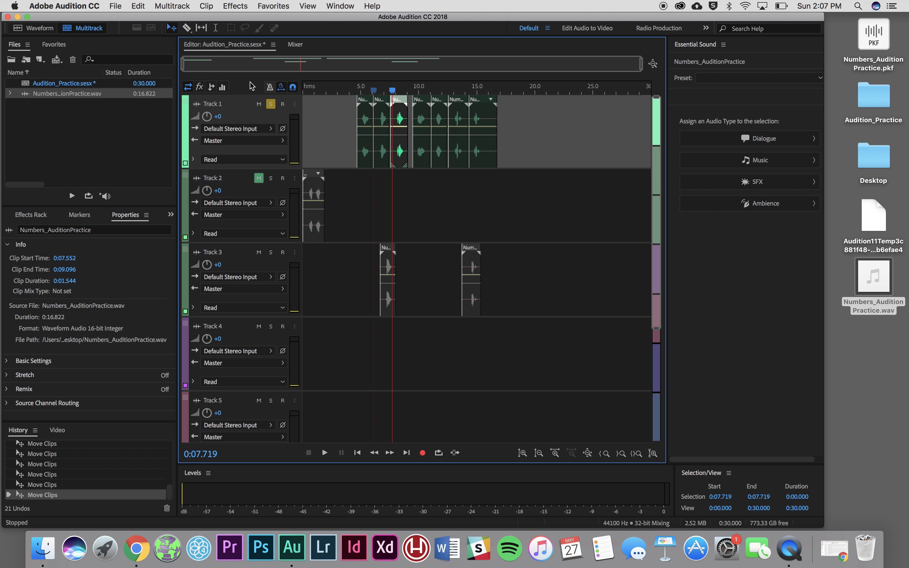
pyautogui.click(270, 106)
pyautogui.moveTo(396, 101); pyautogui.dragTo(340, 271)
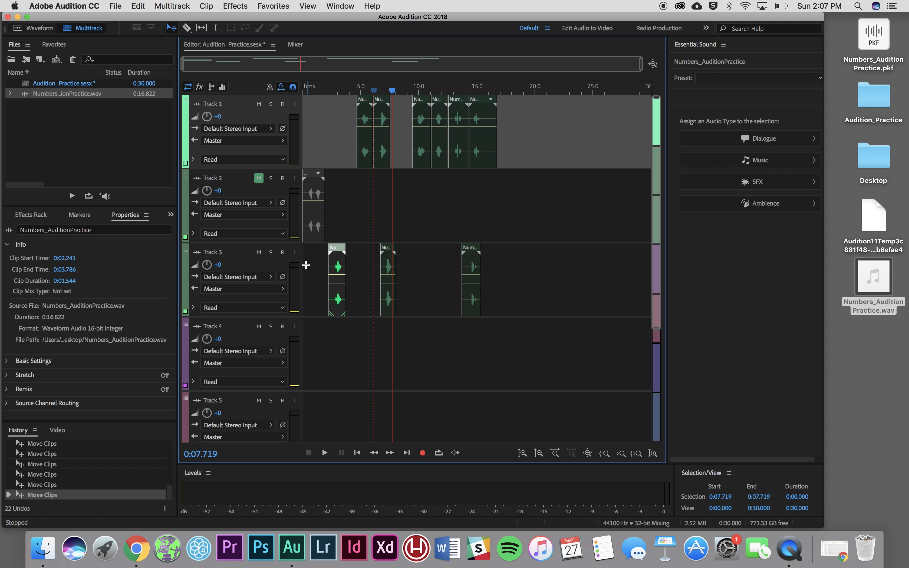
# Solo Track 1 and play it from the start of its first remaining clip, at about 4.7 seconds
pyautogui.click(357, 89)
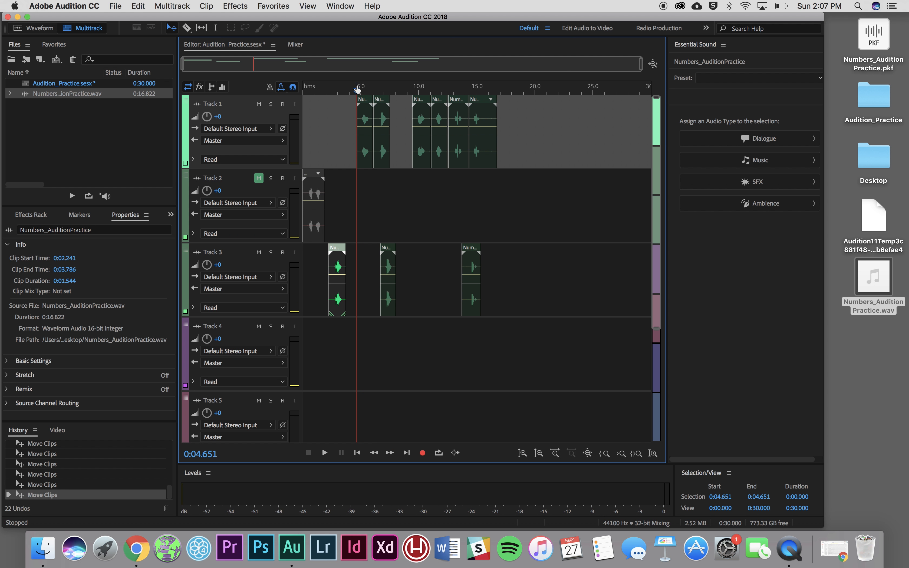
pyautogui.click(271, 104)
pyautogui.press('space')
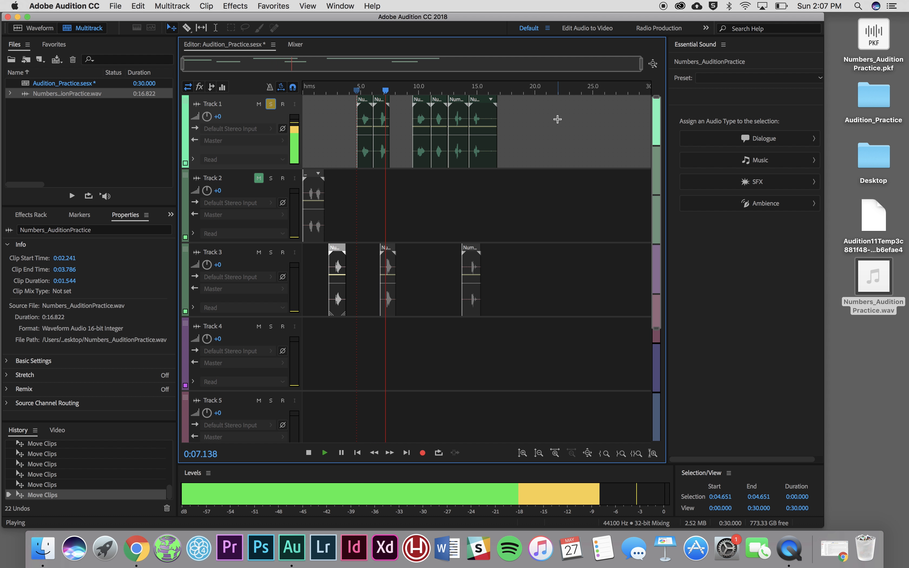
# Stop playback and move the first two Track 1 clips to Track 3, starting at 0 and about 8.1 seconds respectively
pyautogui.press('space')
pyautogui.moveTo(363, 100); pyautogui.dragTo(303, 289)
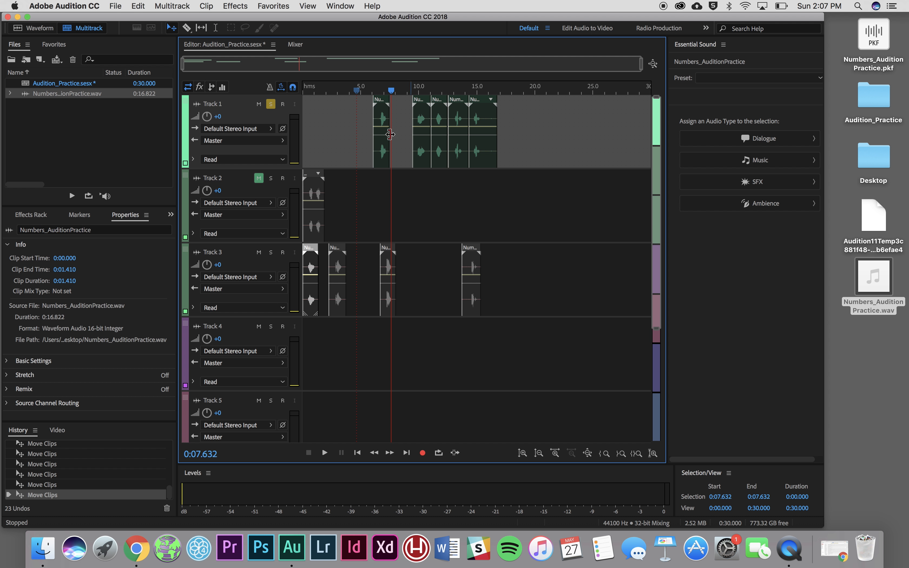
pyautogui.click(381, 101)
pyautogui.moveTo(378, 98); pyautogui.dragTo(403, 287)
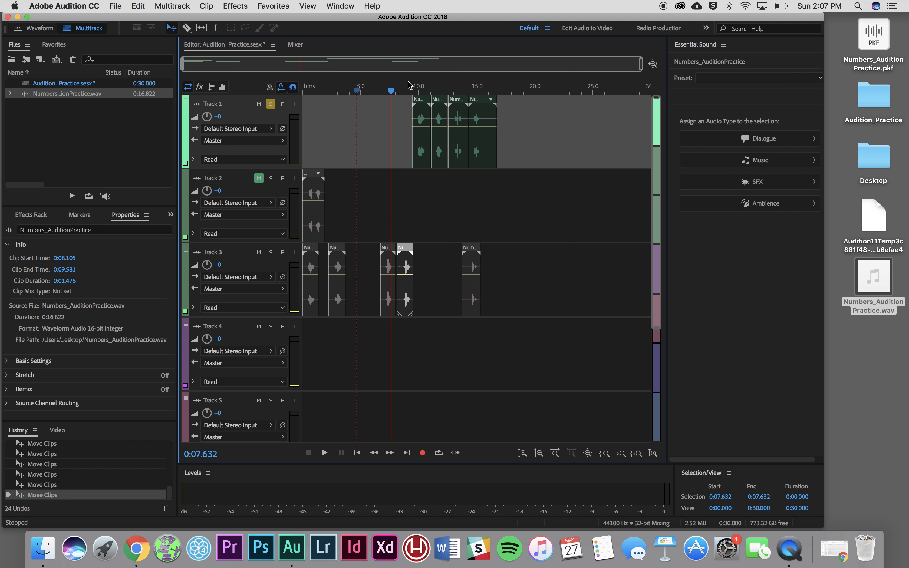
# Play soloed Track 1 from about 9.4 seconds, then move its first remaining clip to Track 3 at about 15.4 seconds
pyautogui.click(412, 91)
pyautogui.press('space')
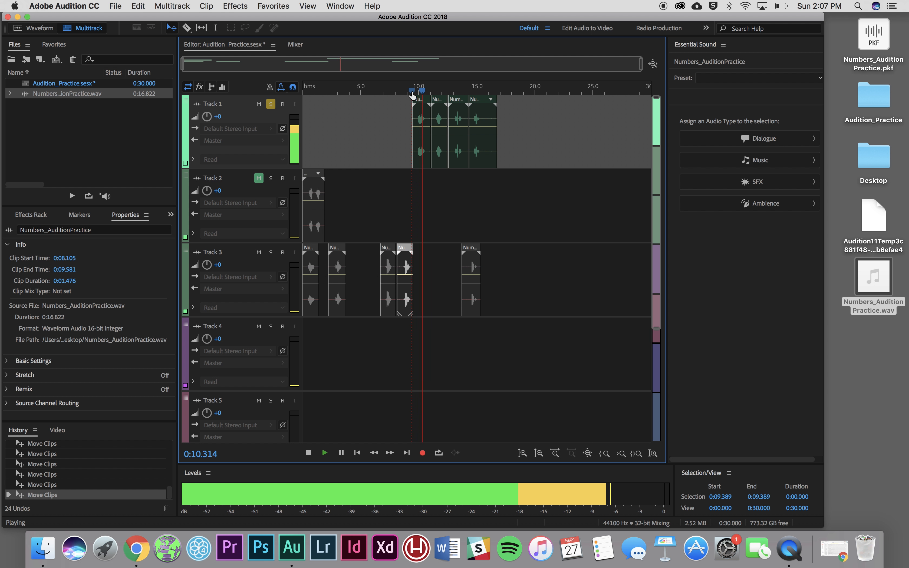
pyautogui.press('space')
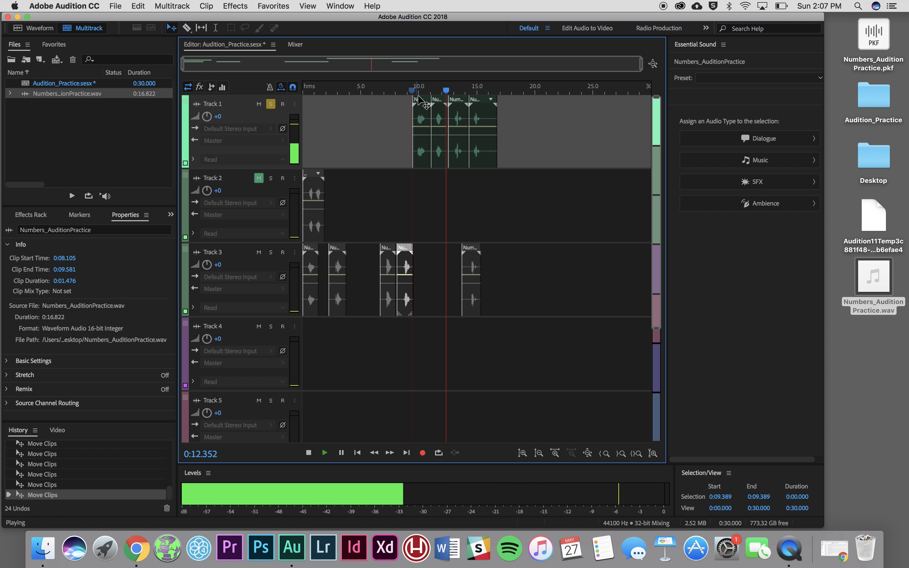
pyautogui.click(419, 103)
pyautogui.moveTo(419, 102); pyautogui.dragTo(489, 251)
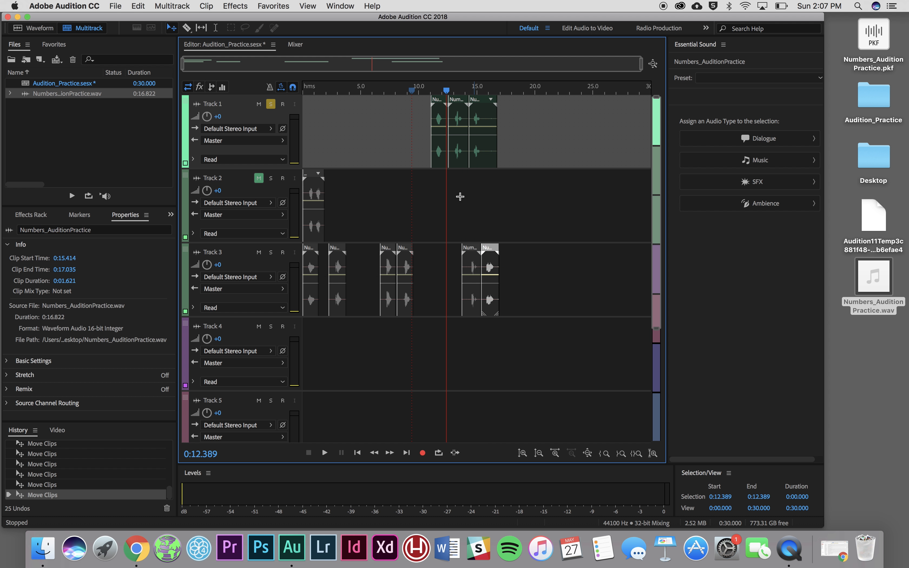
# Move the next Track 1 clip to Track 3 at about 3.8 seconds, and play Track 1 from about 12.4 seconds
pyautogui.click(438, 100)
pyautogui.moveTo(440, 105); pyautogui.dragTo(356, 270)
pyautogui.press('space')
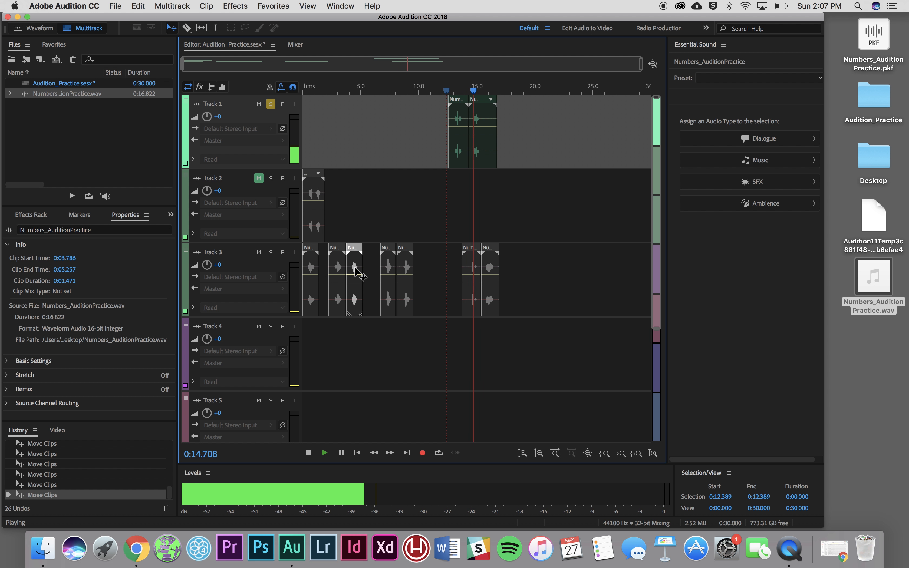
pyautogui.press('space')
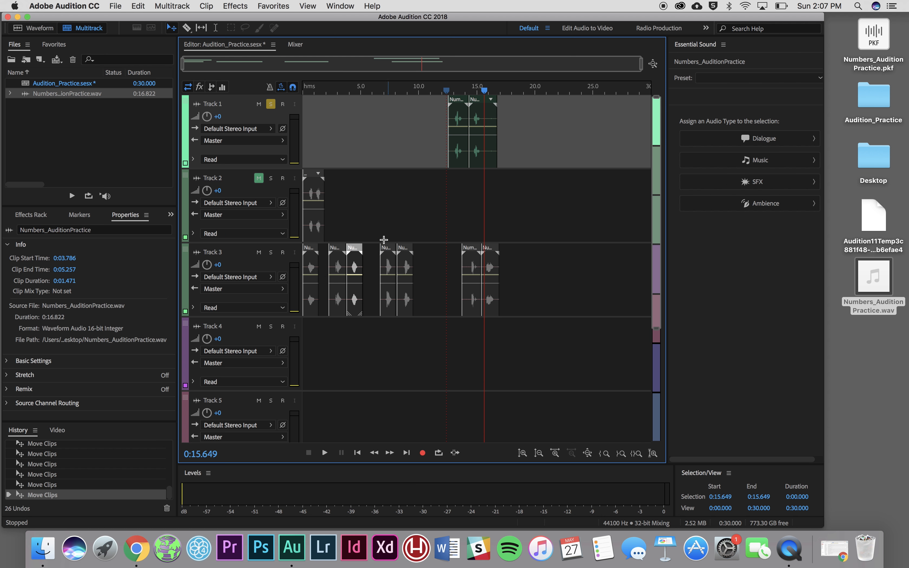
# Move the last two Track 1 clips to Track 3, starting at about 9.6 and 11.4 seconds
pyautogui.click(388, 254)
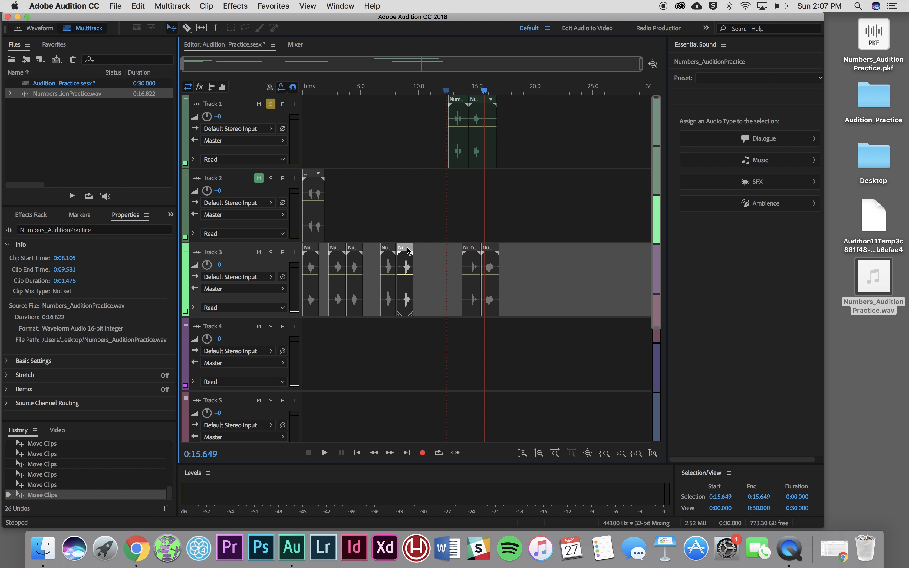
pyautogui.click(459, 103)
pyautogui.moveTo(459, 105); pyautogui.dragTo(447, 285)
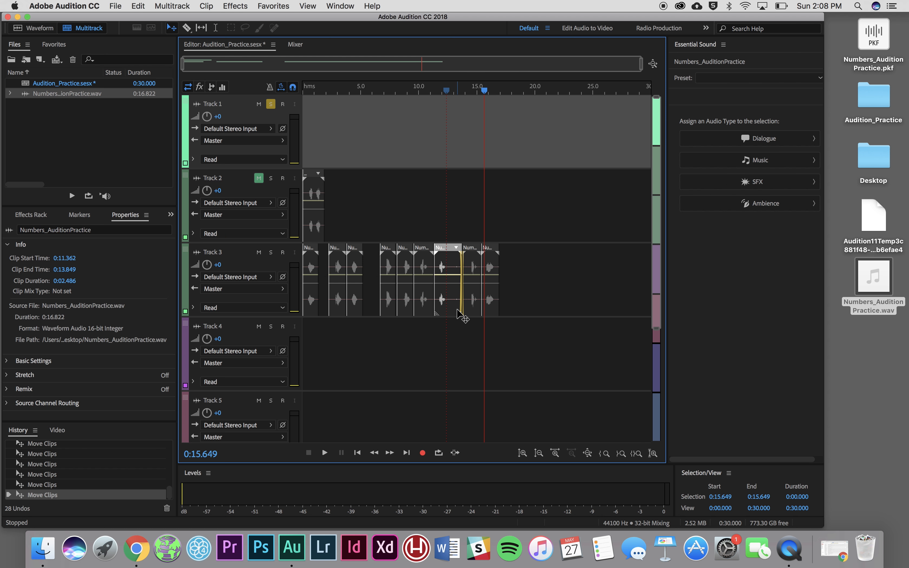
# Inspect the crossfade between the overlapping Track 3 clips near 13.7 seconds, and turn off Track 1's solo
pyautogui.click(466, 235)
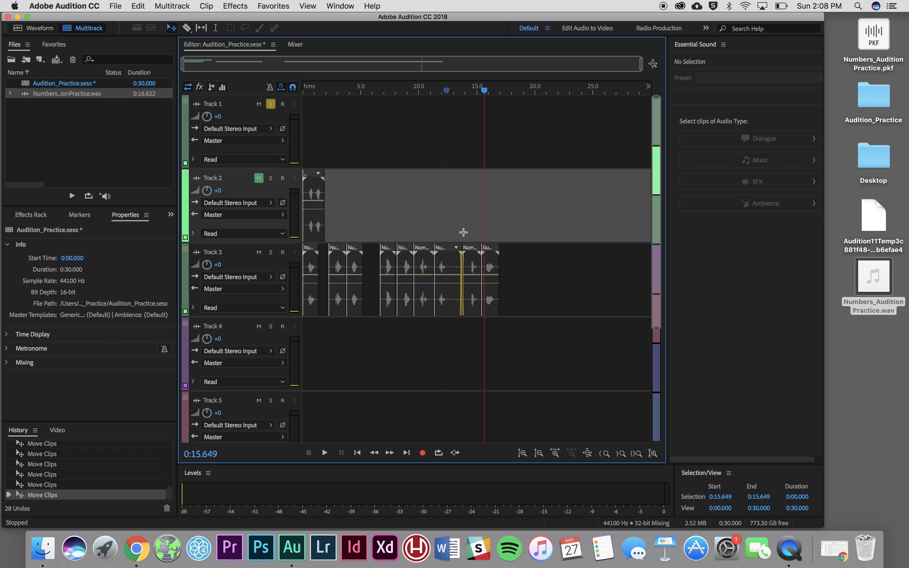
pyautogui.click(461, 92)
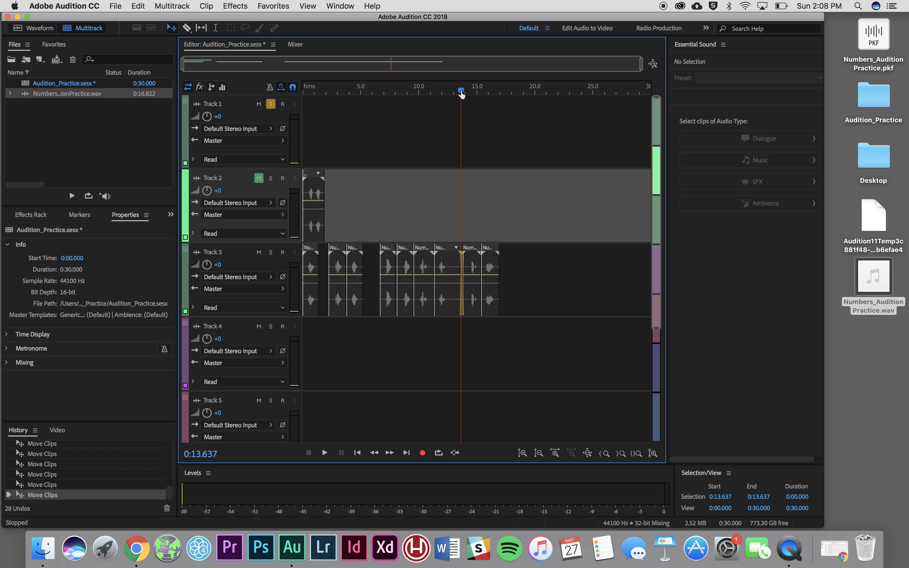
pyautogui.scroll(5, 462, 95)
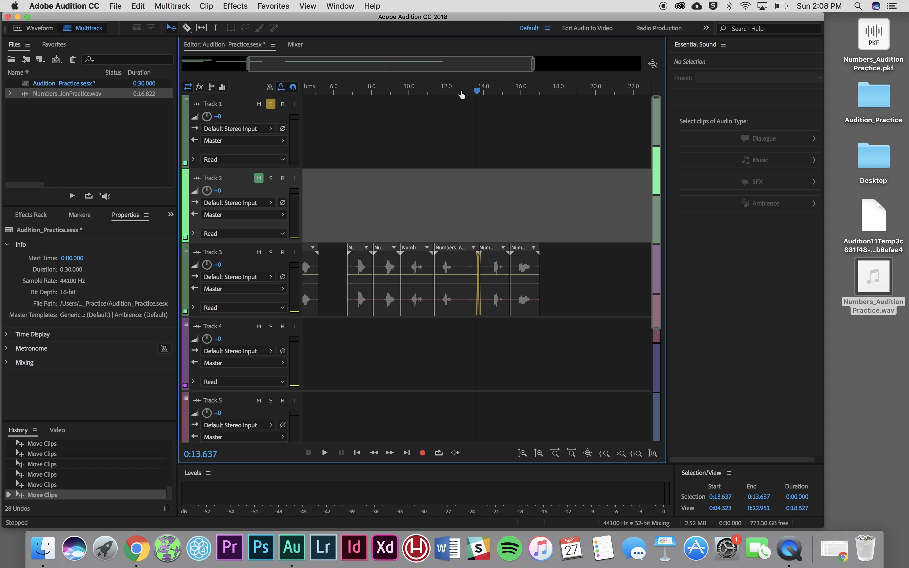
pyautogui.scroll(5, 462, 95)
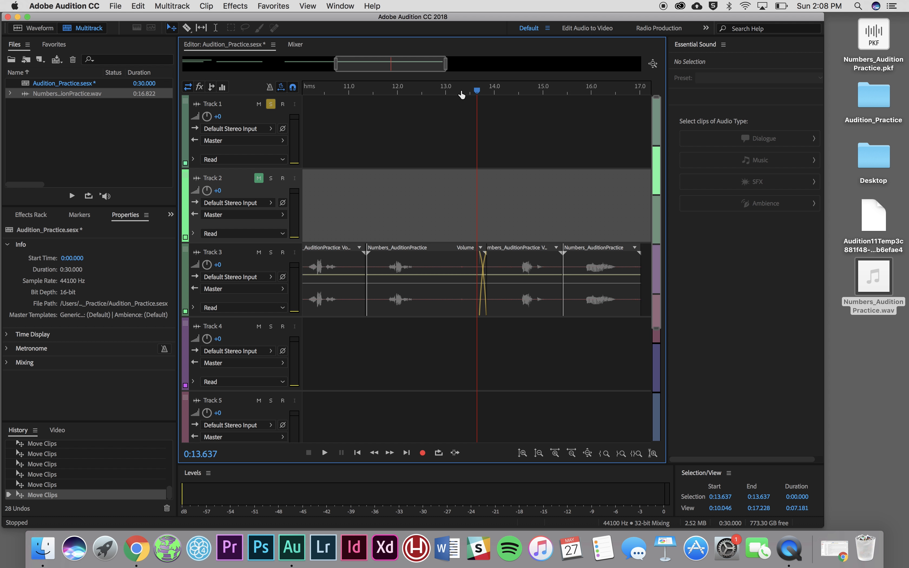
pyautogui.scroll(3, 462, 95)
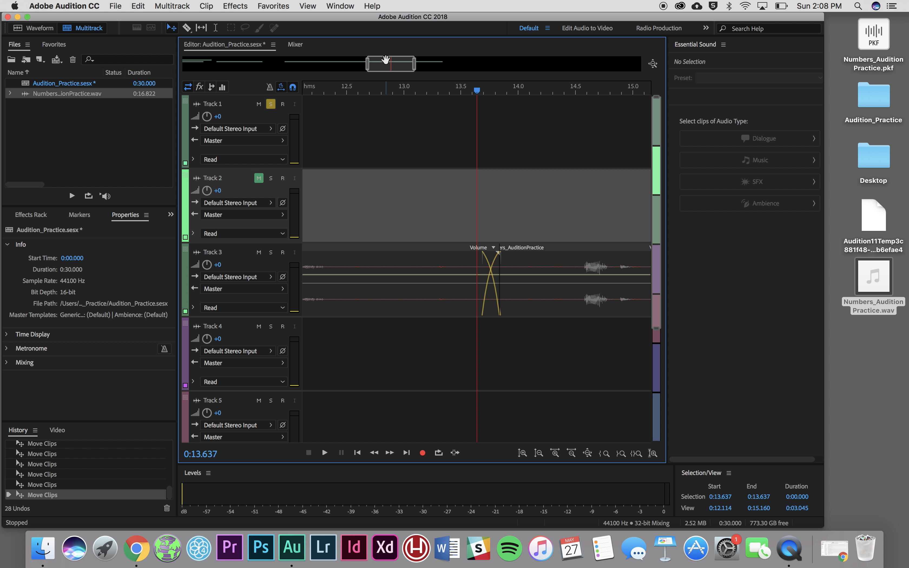
pyautogui.moveTo(386, 63); pyautogui.dragTo(443, 65)
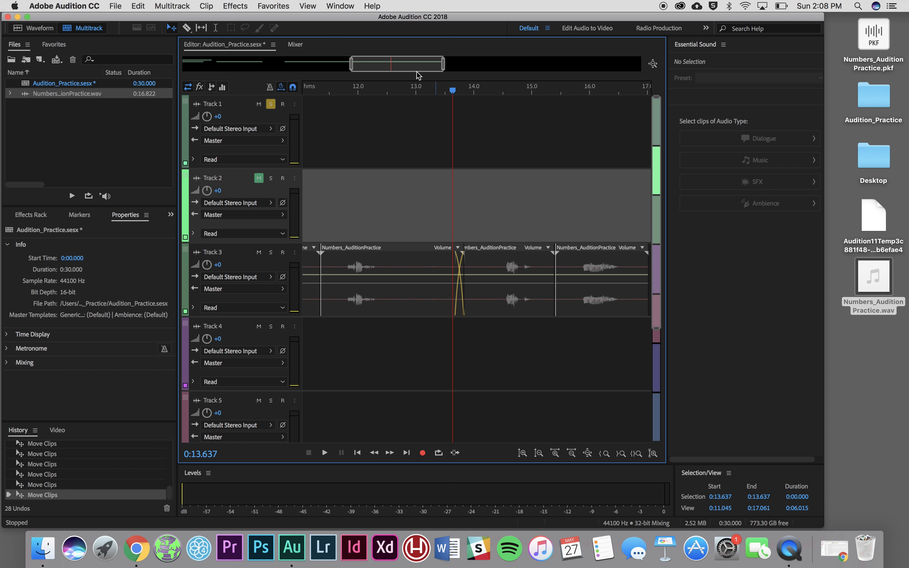
pyautogui.click(272, 105)
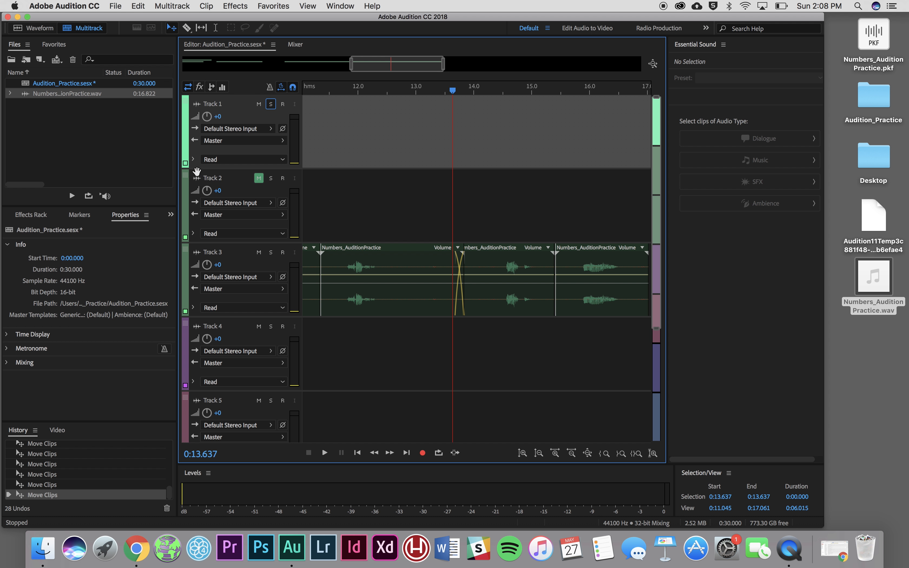
pyautogui.press('-')
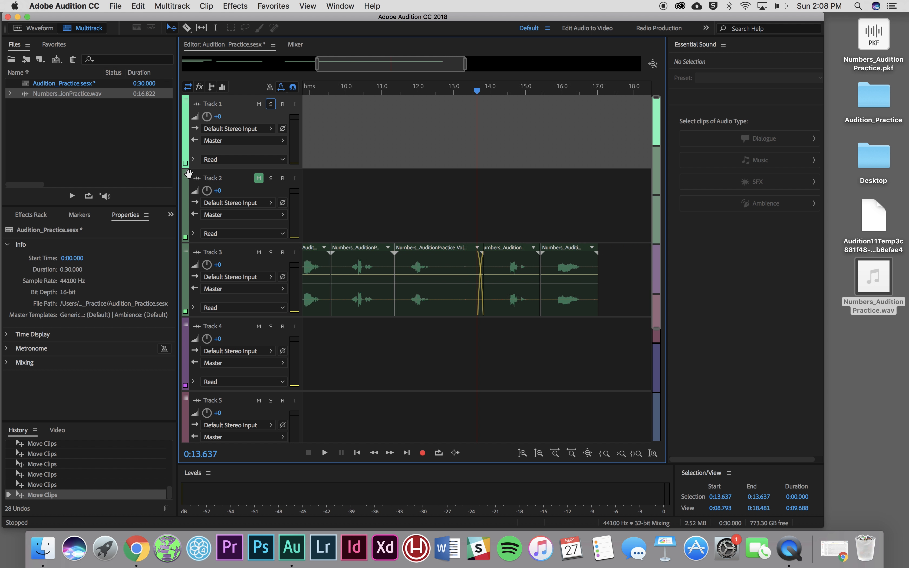
pyautogui.press('-')
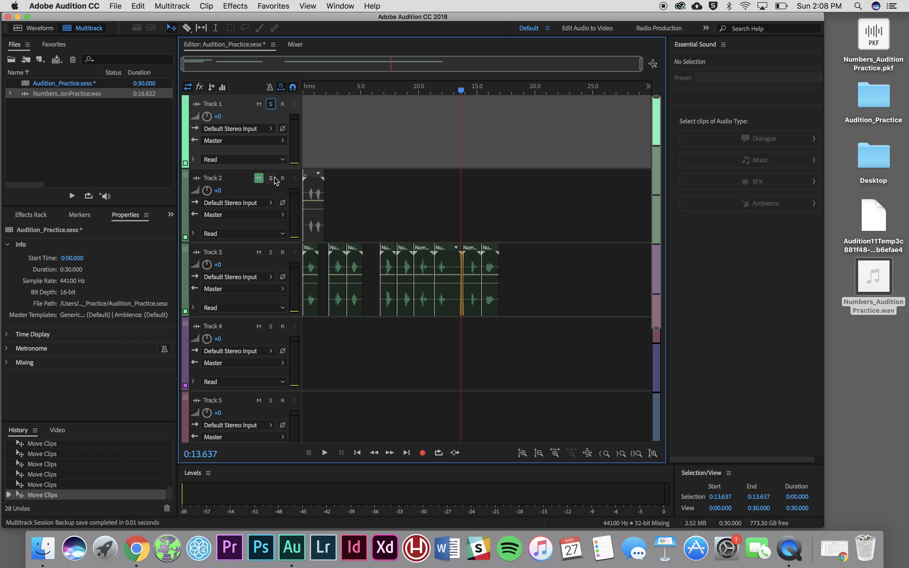
# Reorder the tracks by moving Track 2 below Track 4 and Track 3 above Track 1
pyautogui.click(184, 177)
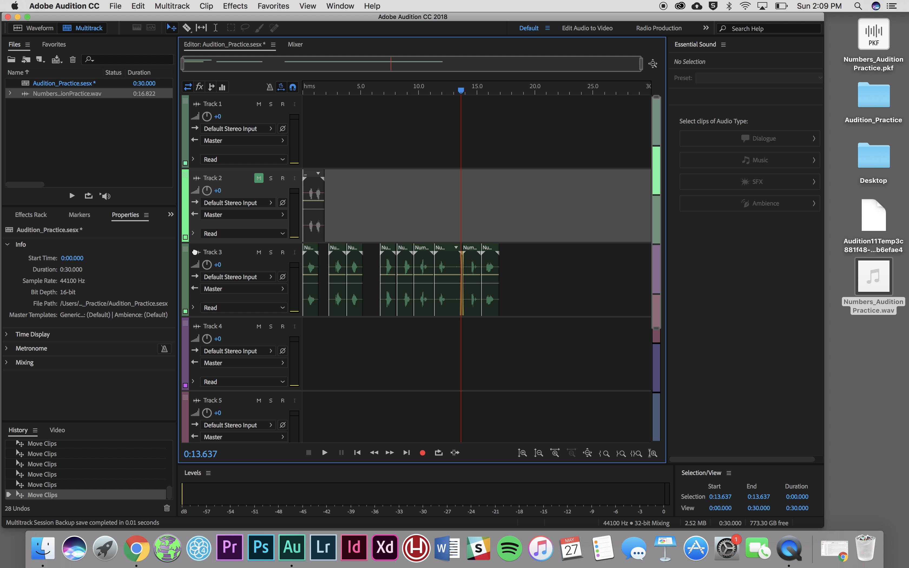
pyautogui.moveTo(195, 278); pyautogui.dragTo(217, 398)
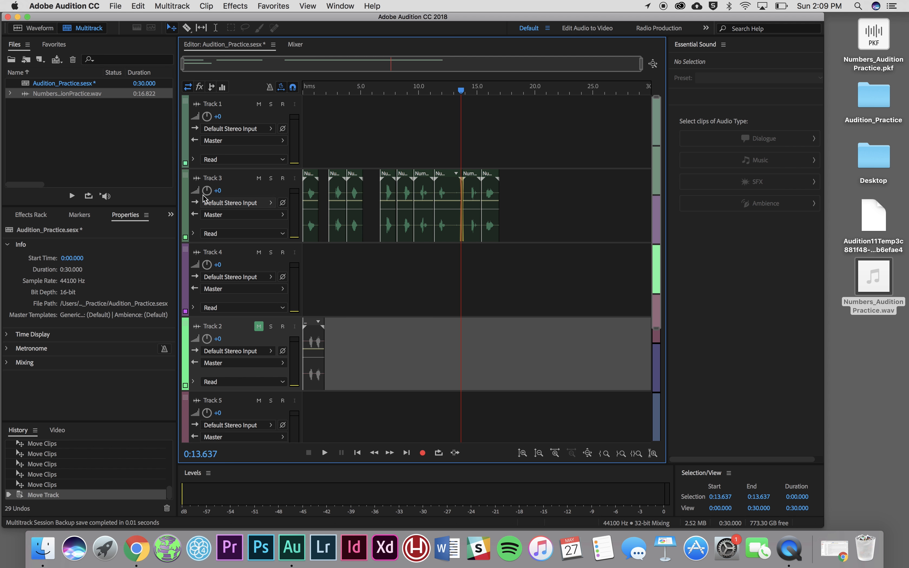
pyautogui.click(184, 175)
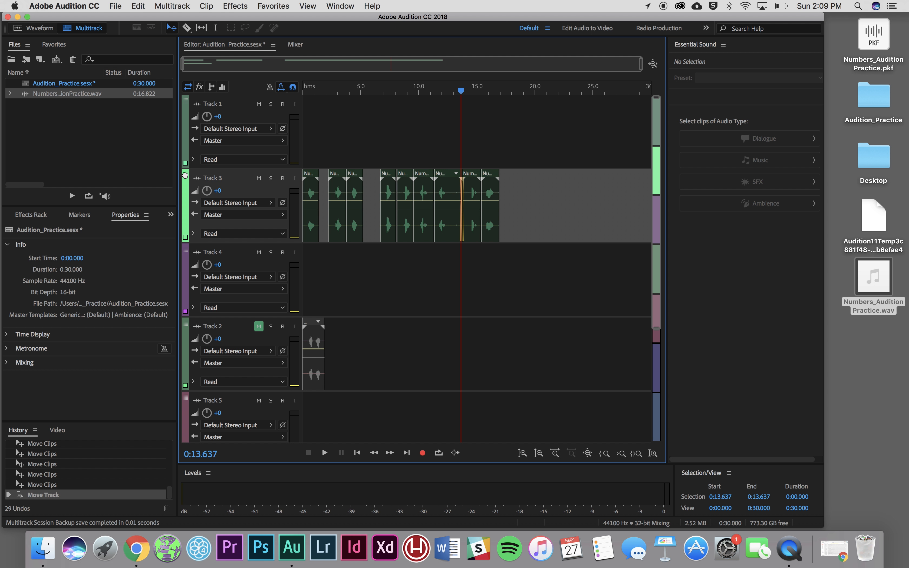
pyautogui.moveTo(182, 132); pyautogui.dragTo(186, 109)
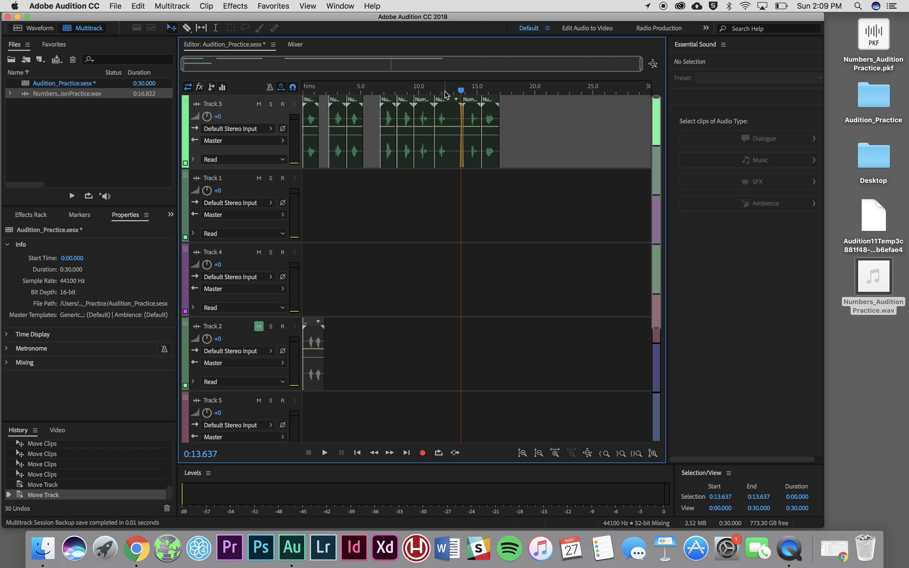
# Play the rearranged Track 3 clips from the start of the session, stopping at about 3.7 seconds
pyautogui.moveTo(461, 92); pyautogui.dragTo(303, 91)
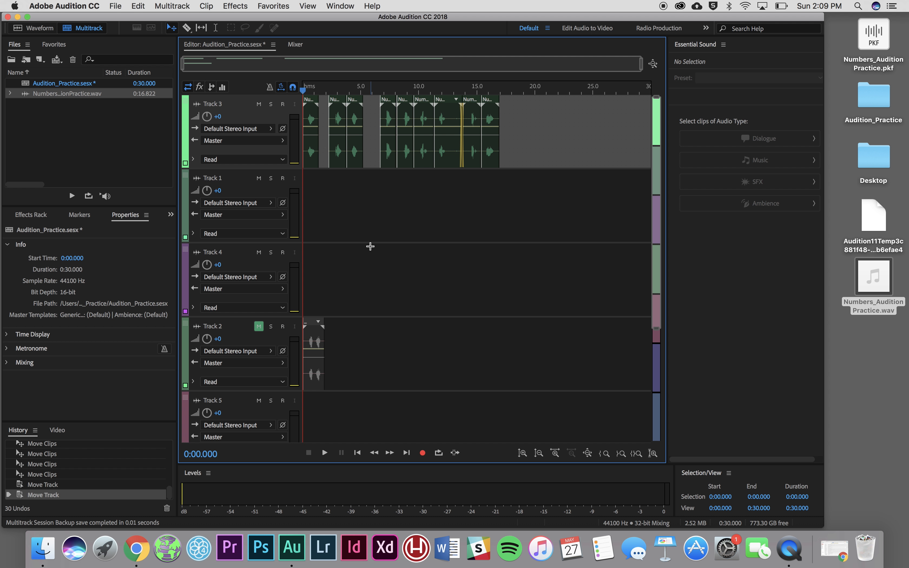
pyautogui.press('=')
pyautogui.press('=')
pyautogui.press('=')
pyautogui.press('=')
pyautogui.press('=')
pyautogui.press('=')
pyautogui.press('=')
pyautogui.press('=')
pyautogui.press('=')
pyautogui.press('=')
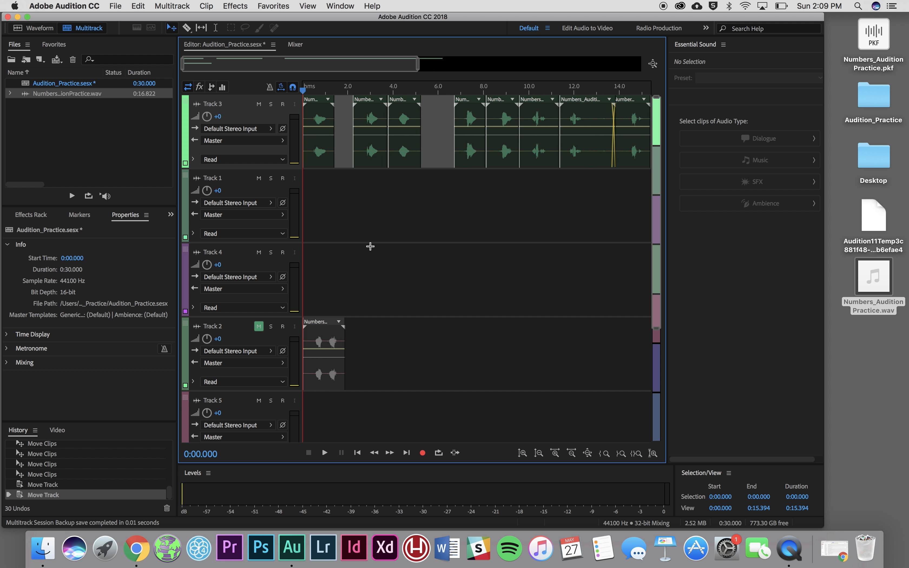
pyautogui.press('=')
pyautogui.press('=')
pyautogui.press('=')
pyautogui.press('=')
pyautogui.press('=')
pyautogui.press('=')
pyautogui.press('=')
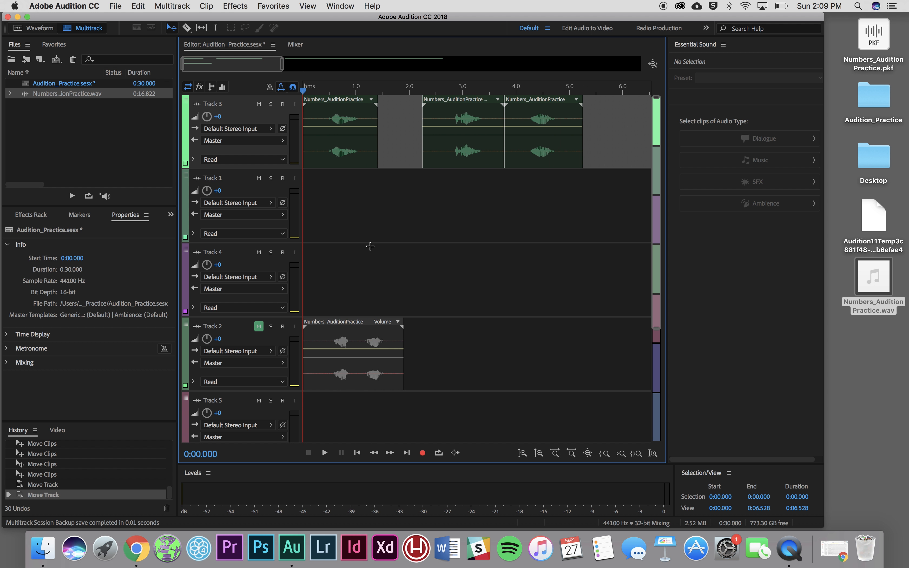
pyautogui.press('=')
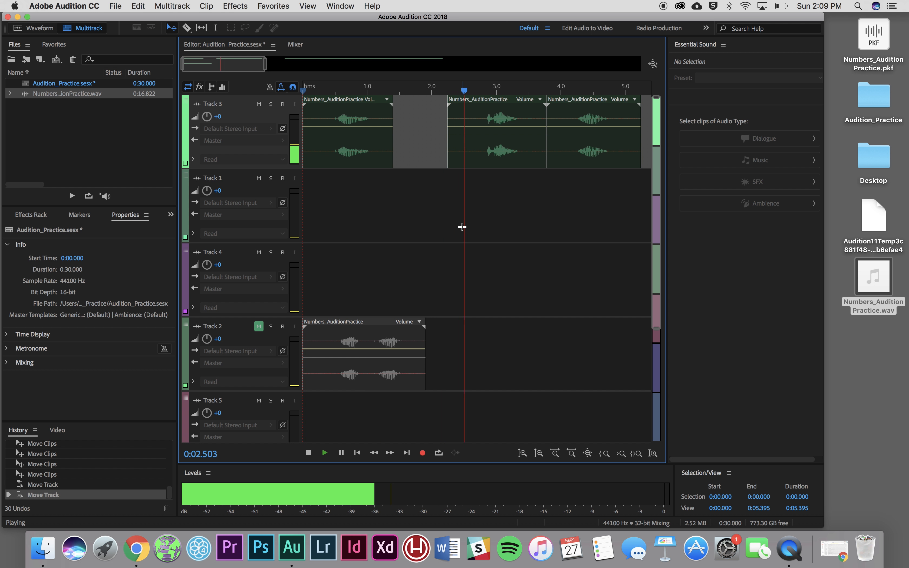
pyautogui.press('space')
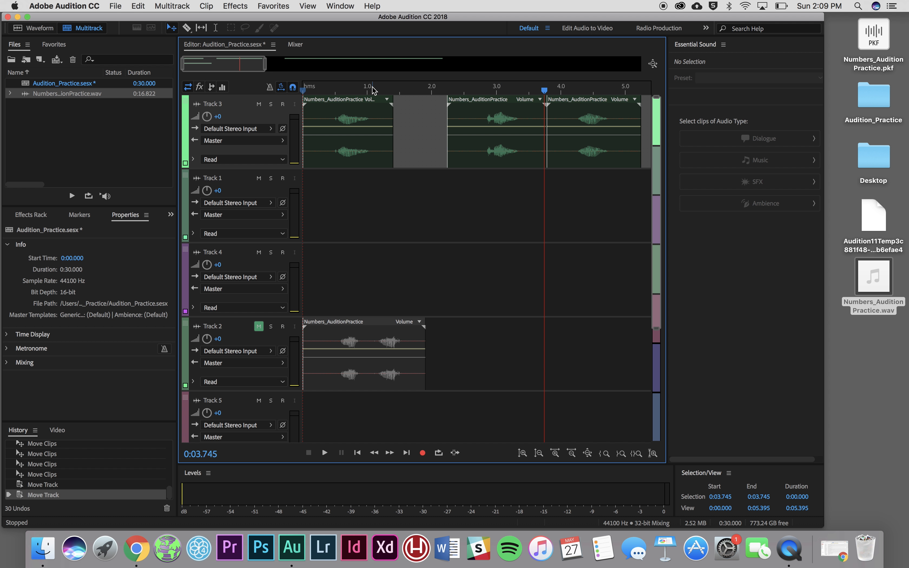
# Move the second Track 3 clip to about 1.23 seconds, overlapping the first, and adjust its fade-in linear value to about 28
pyautogui.moveTo(399, 90); pyautogui.dragTo(383, 101)
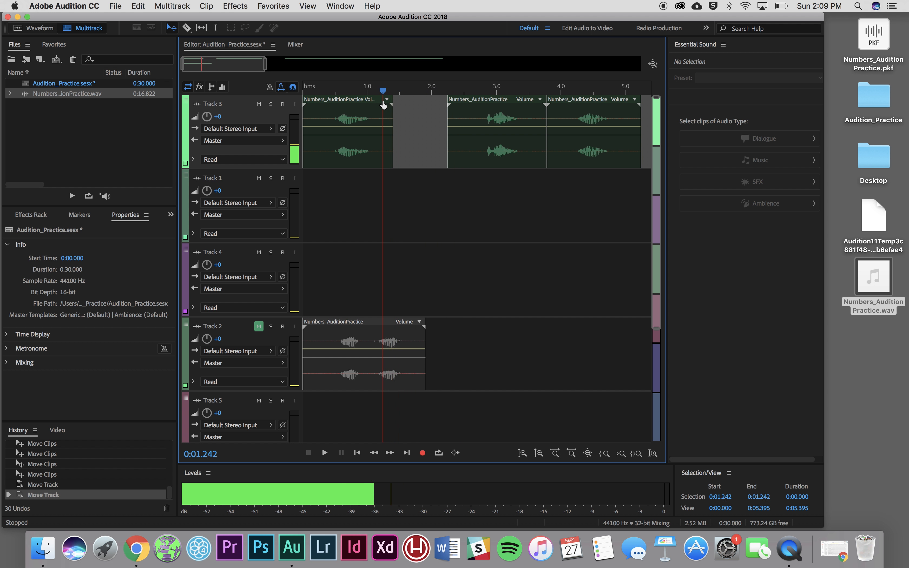
pyautogui.click(490, 100)
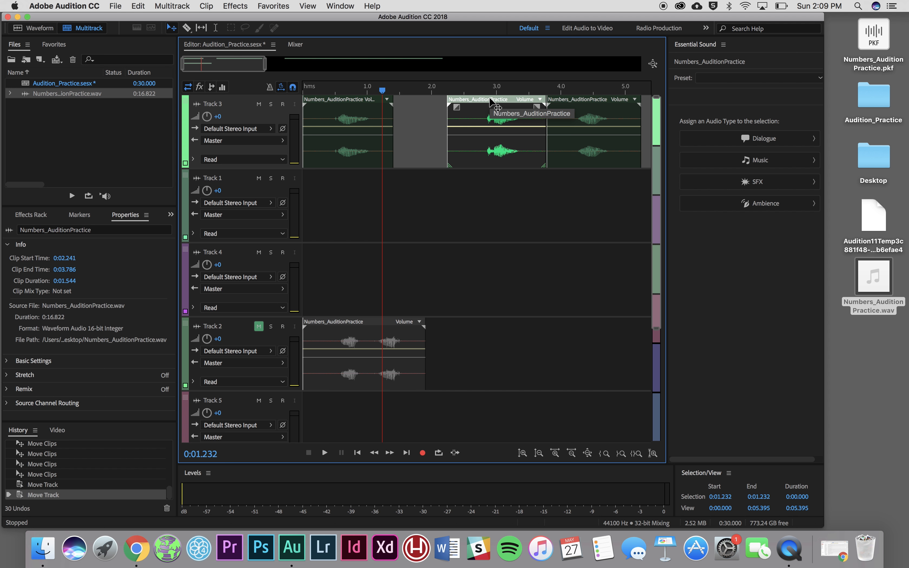
pyautogui.moveTo(491, 100); pyautogui.dragTo(424, 103)
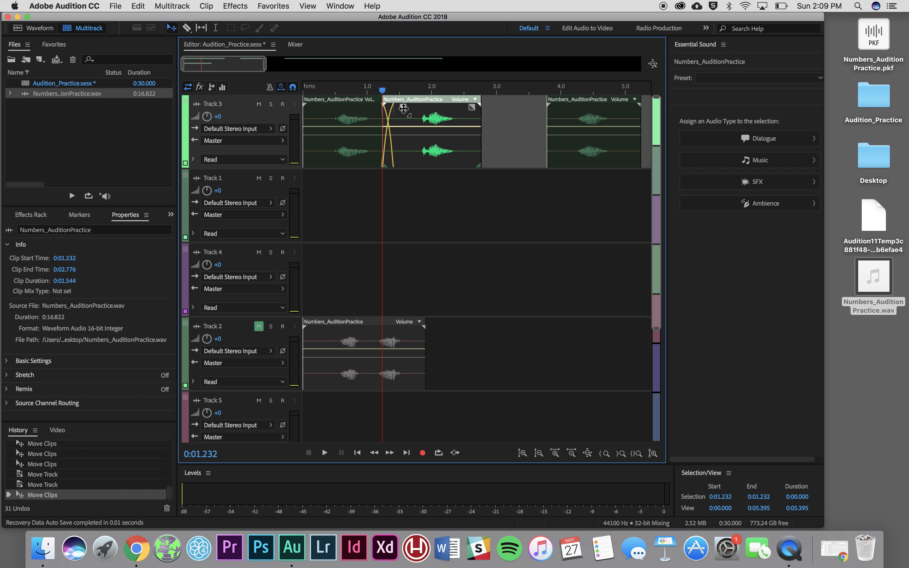
pyautogui.moveTo(403, 108)
pyautogui.mouseDown()
pyautogui.moveTo(439, 102)
pyautogui.moveTo(387, 101)
pyautogui.moveTo(398, 103)
pyautogui.mouseUp()
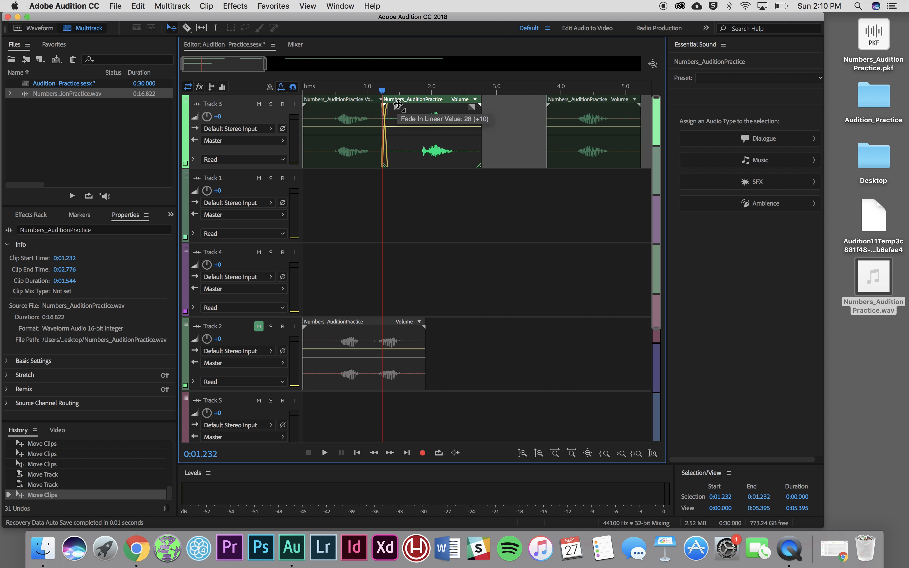
pyautogui.moveTo(398, 104); pyautogui.dragTo(398, 103)
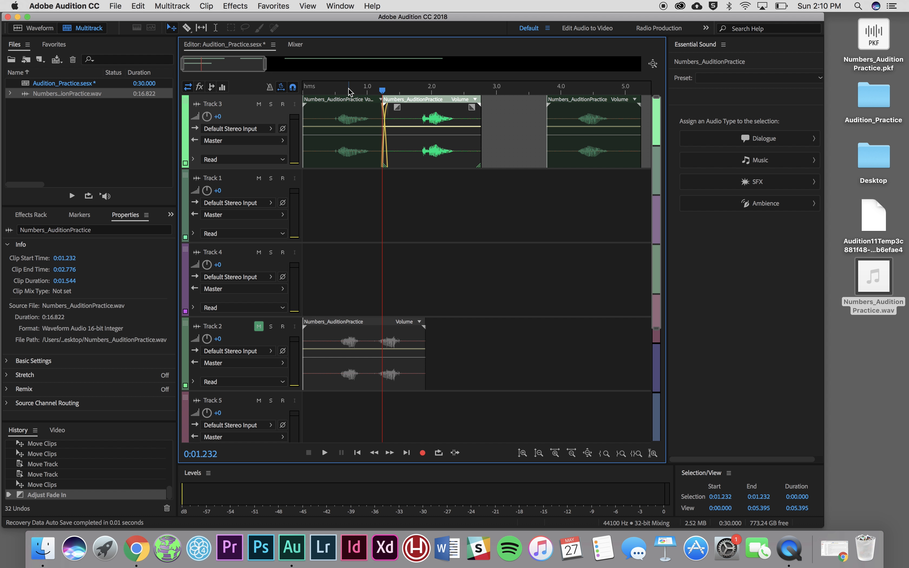
# Play the crossfaded first two Track 3 clips from the start of the session
pyautogui.click(308, 90)
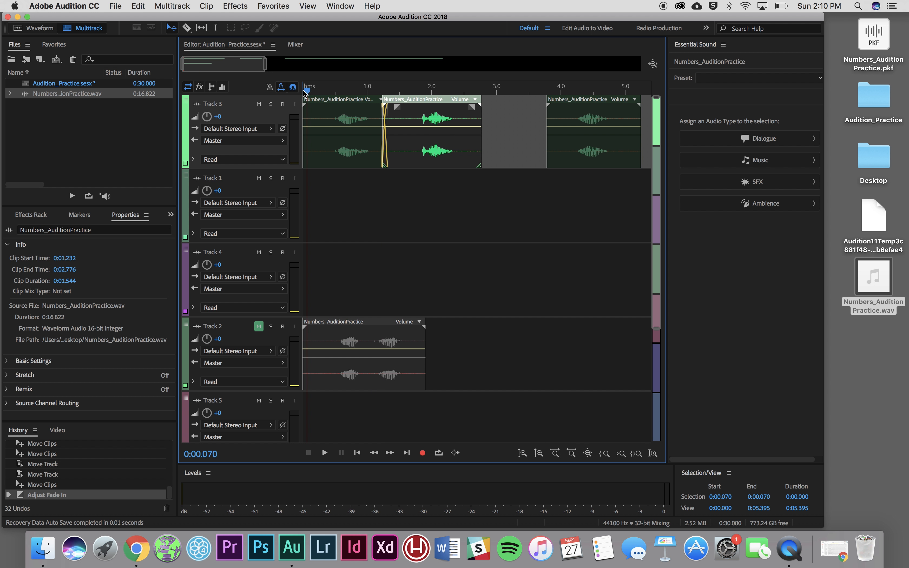
pyautogui.moveTo(307, 92); pyautogui.dragTo(290, 93)
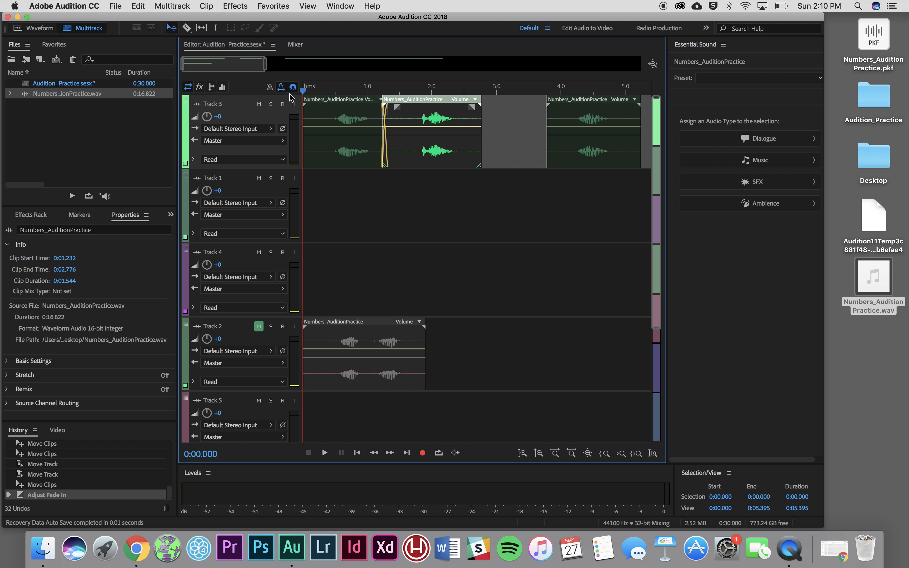
pyautogui.press('space')
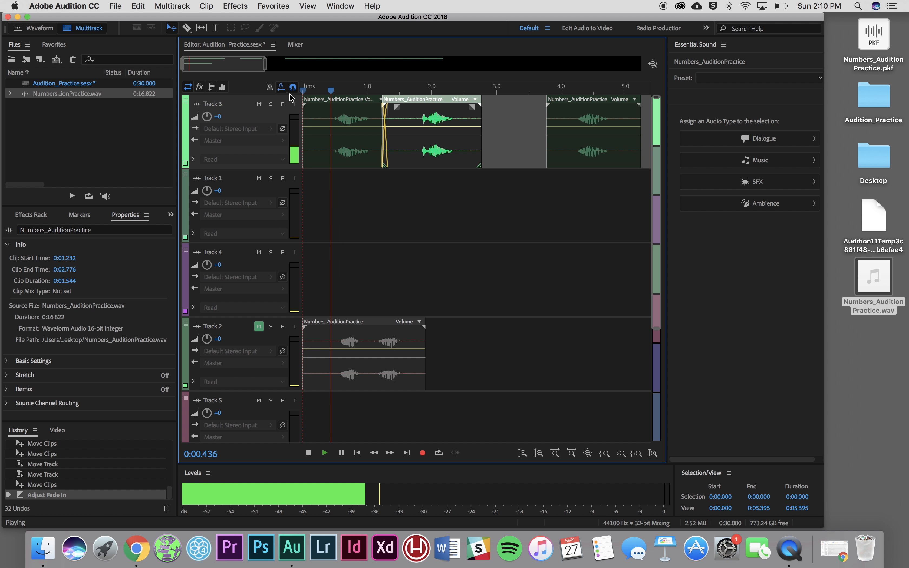
# Stop playback, move the third Track 3 clip to about 2.67 seconds, overlapping the second, and play the new crossfade
pyautogui.press('space')
pyautogui.click(472, 179)
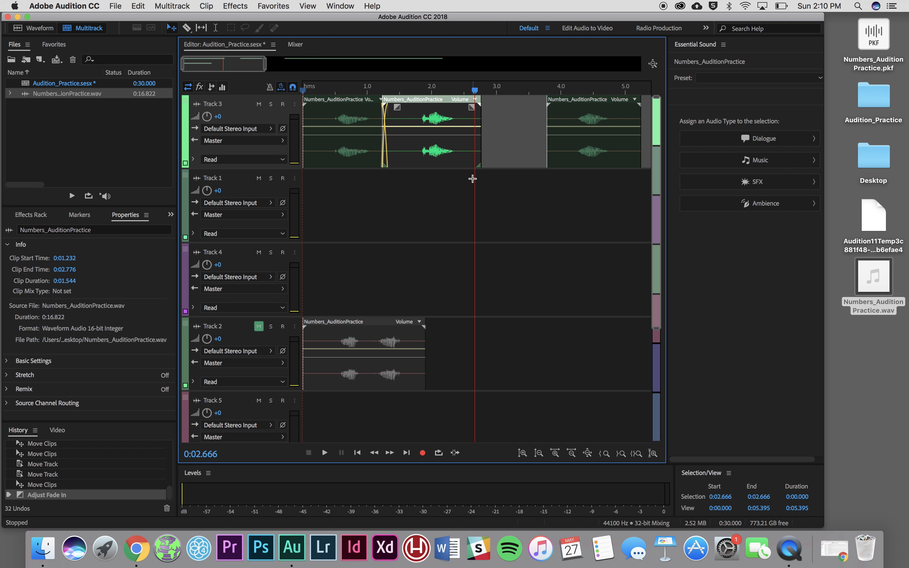
pyautogui.click(588, 102)
pyautogui.moveTo(588, 103); pyautogui.dragTo(512, 99)
pyautogui.press('space')
pyautogui.press('space')
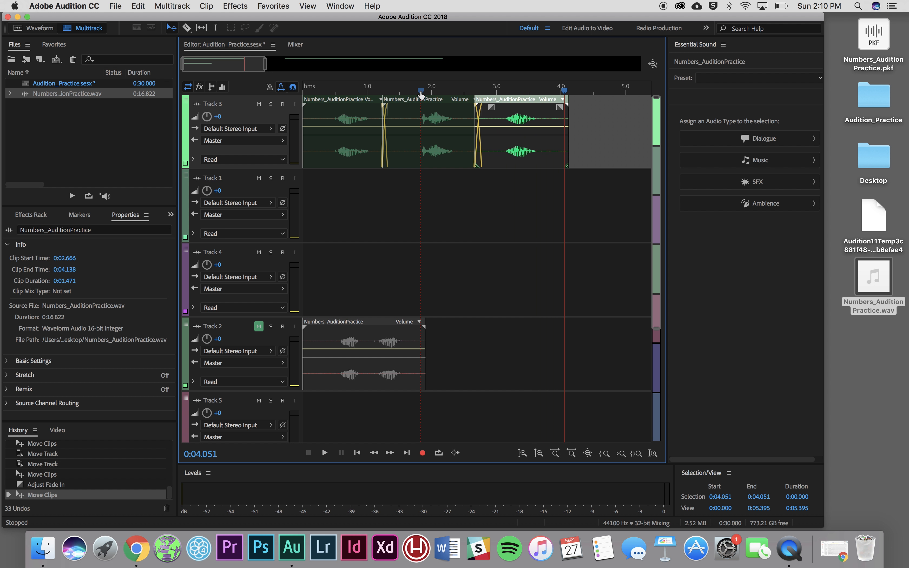
# Move the fourth Track 3 clip to 4.00 seconds and the fifth to about 5.24 seconds, each overlapping the clip before it
pyautogui.scroll(-5, 421, 94)
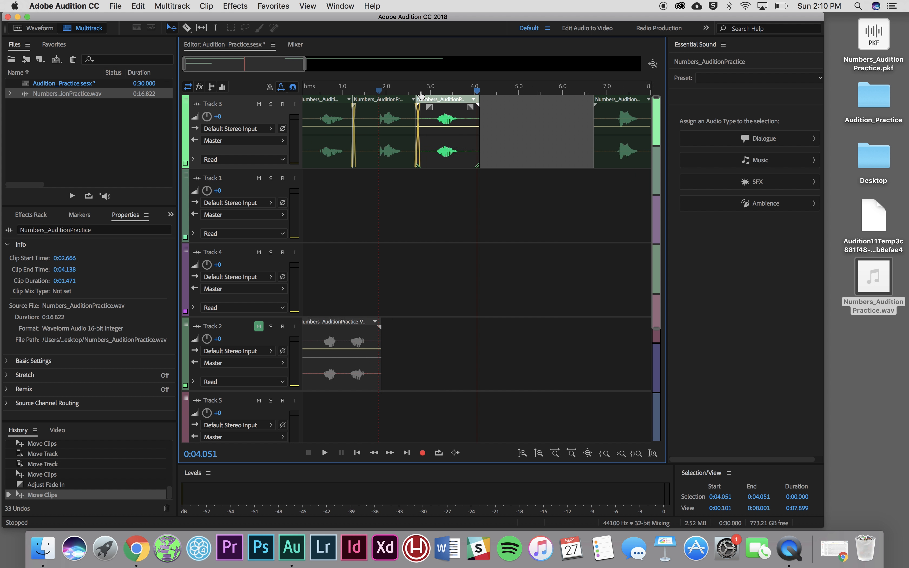
pyautogui.moveTo(573, 106); pyautogui.dragTo(475, 107)
pyautogui.hscroll(3, 535, 116)
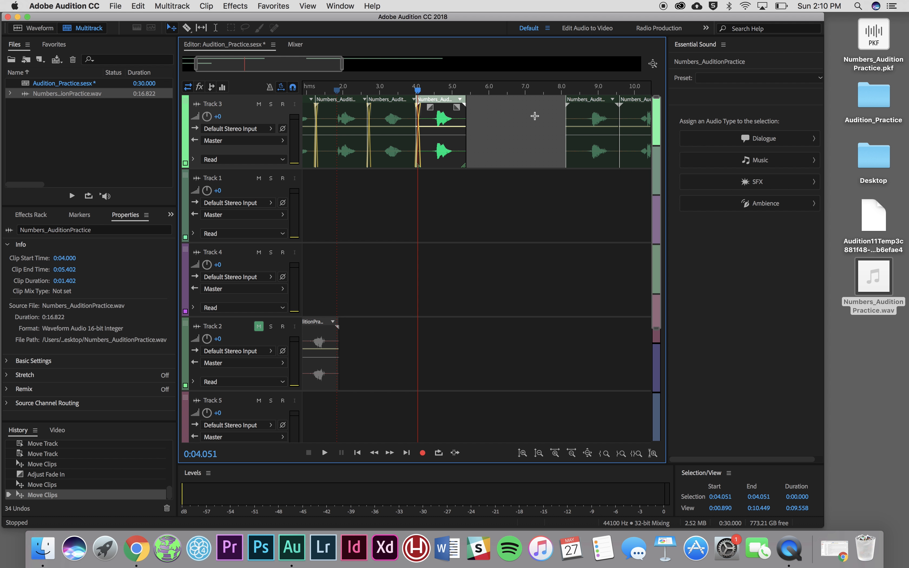
pyautogui.moveTo(551, 109); pyautogui.dragTo(470, 108)
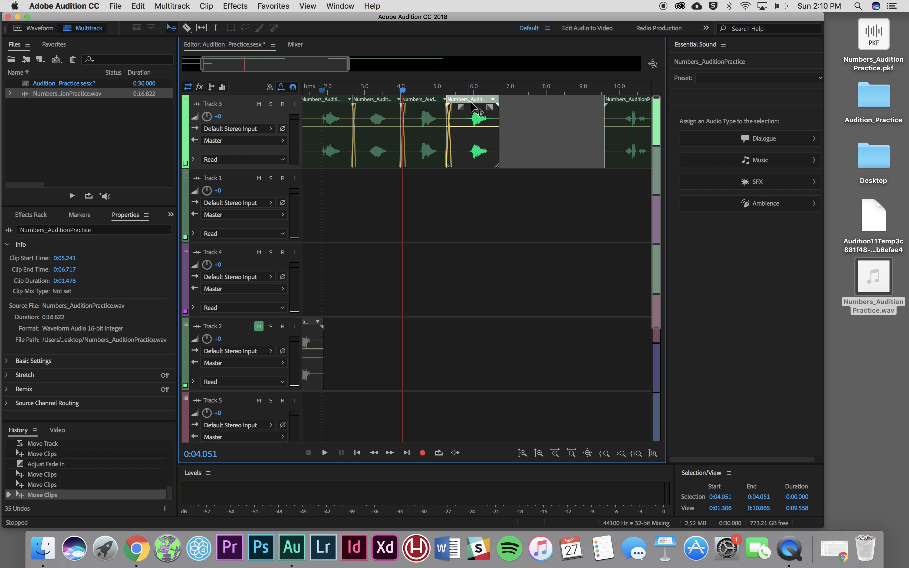
# Move the sixth Track 3 clip to about 6.58 seconds and the seventh to about 8.17 seconds, overlapping their preceding clips
pyautogui.moveTo(621, 107); pyautogui.dragTo(511, 104)
pyautogui.hscroll(1, 512, 104)
pyautogui.hscroll(5, 513, 104)
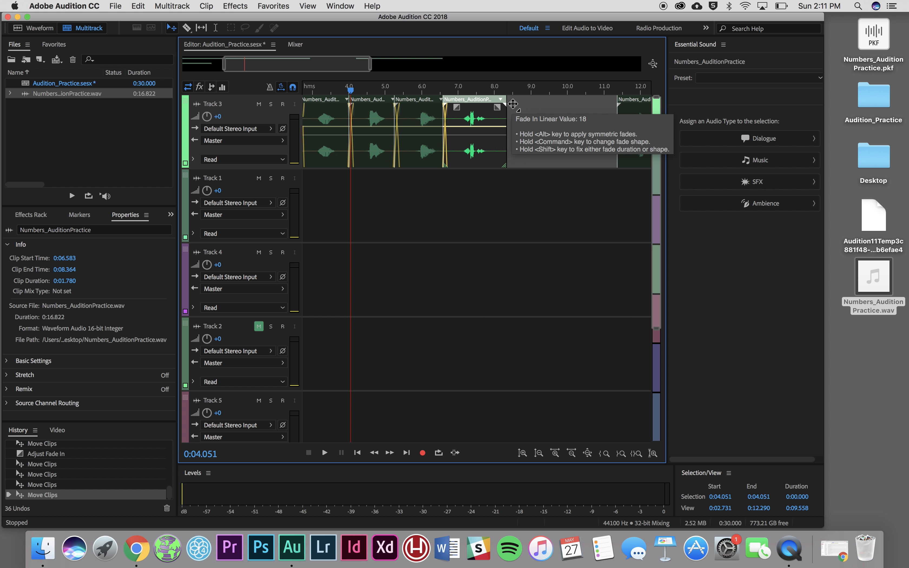
pyautogui.click(594, 103)
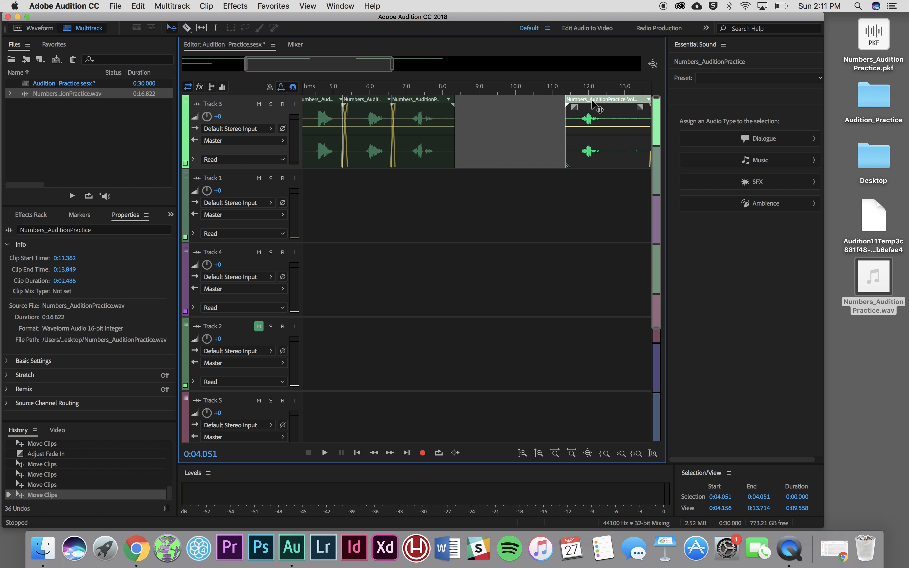
pyautogui.moveTo(592, 102); pyautogui.dragTo(477, 98)
pyautogui.hscroll(5, 543, 136)
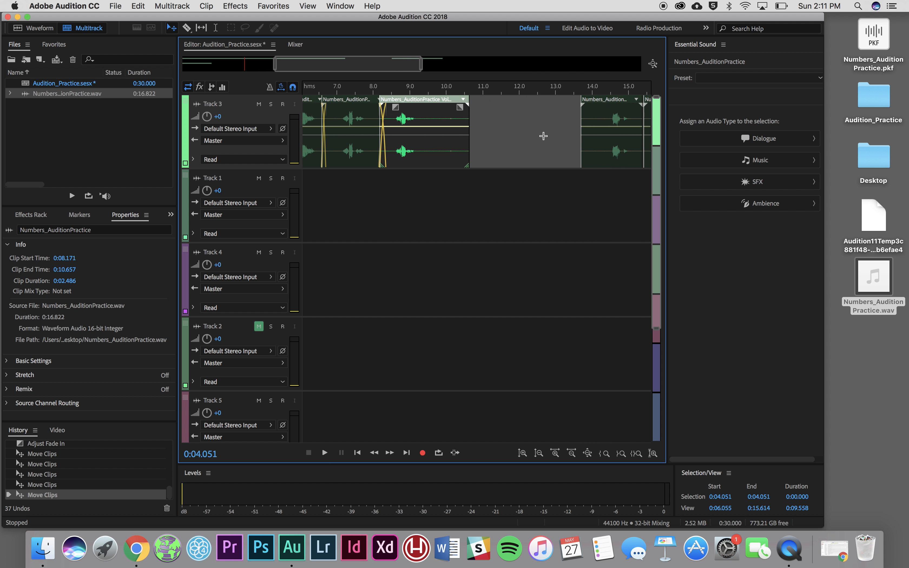
# Move the eighth Track 3 clip to about 9.87 seconds and the ninth to about 11.38 seconds, crossfading each with its predecessor
pyautogui.moveTo(576, 100); pyautogui.dragTo(435, 100)
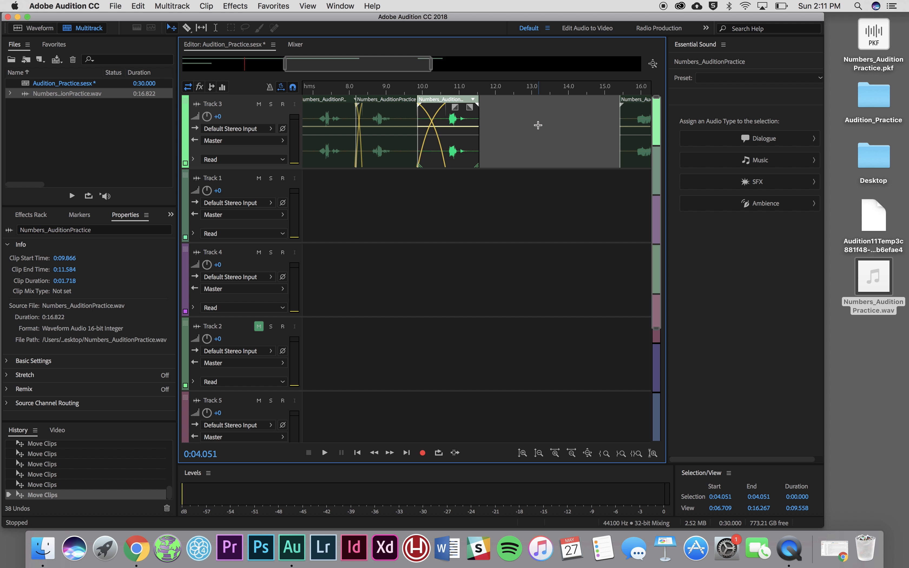
pyautogui.hscroll(5, 538, 125)
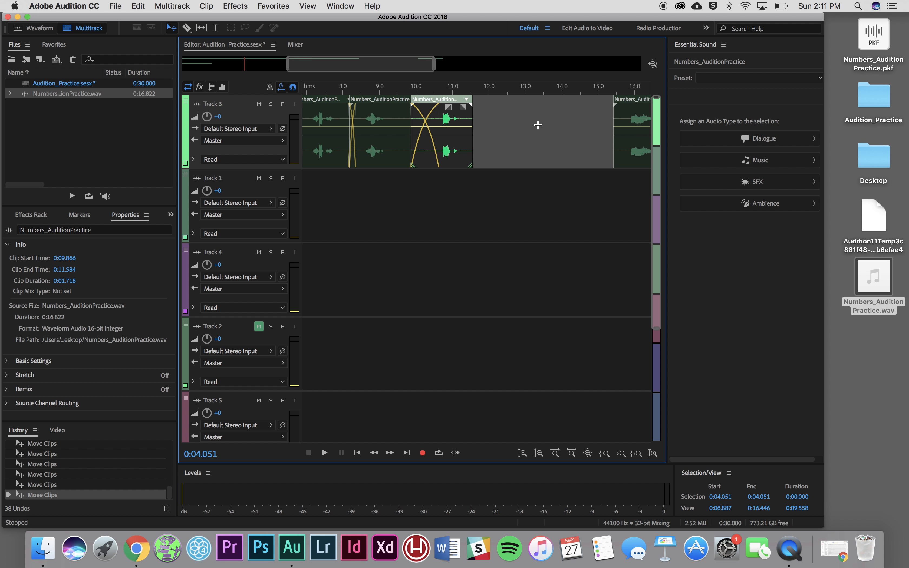
pyautogui.click(616, 99)
pyautogui.moveTo(616, 98); pyautogui.dragTo(468, 111)
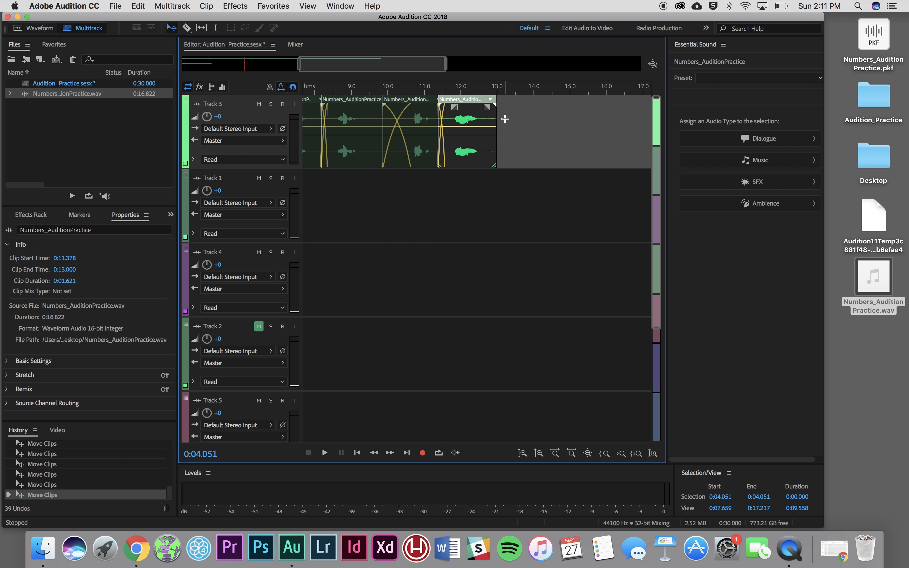
pyautogui.hscroll(-3, 538, 122)
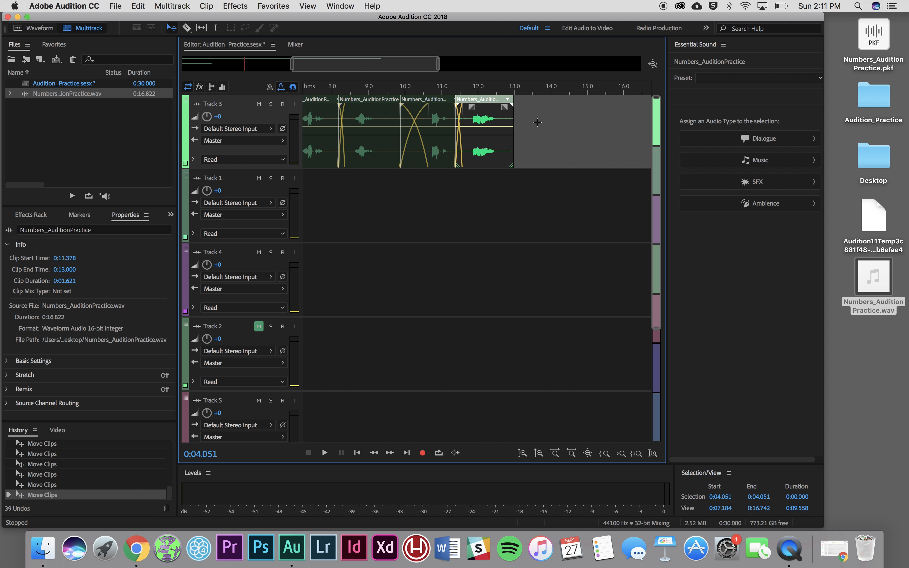
# Fit the whole session in view and play the crossfaded Track 3 clips from the start, stopping after the last clip
pyautogui.hscroll(-5, 538, 122)
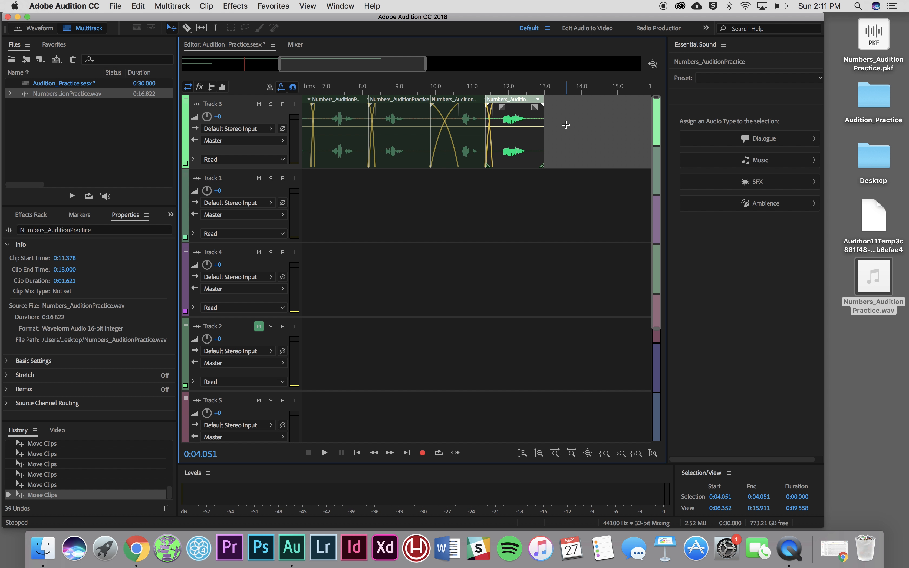
pyautogui.press('\\')
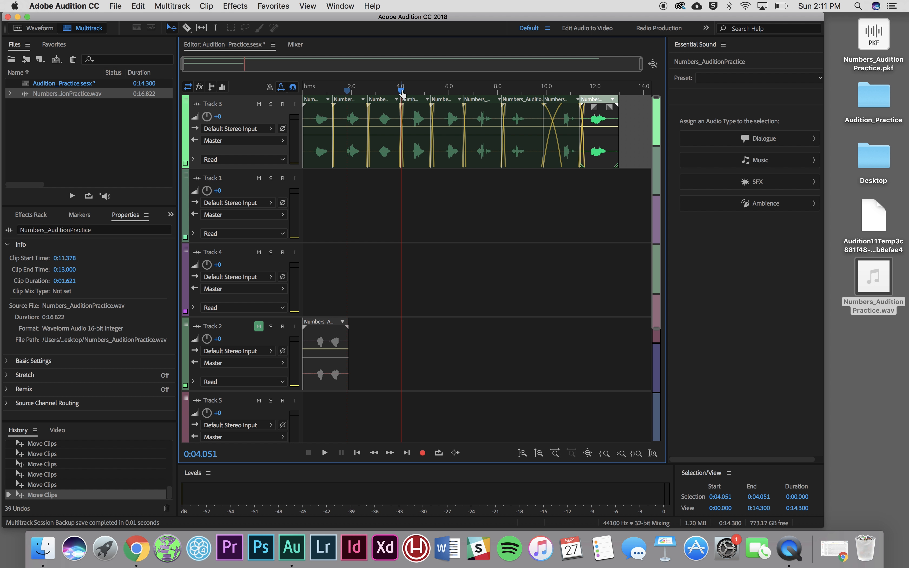
pyautogui.moveTo(401, 91); pyautogui.dragTo(296, 96)
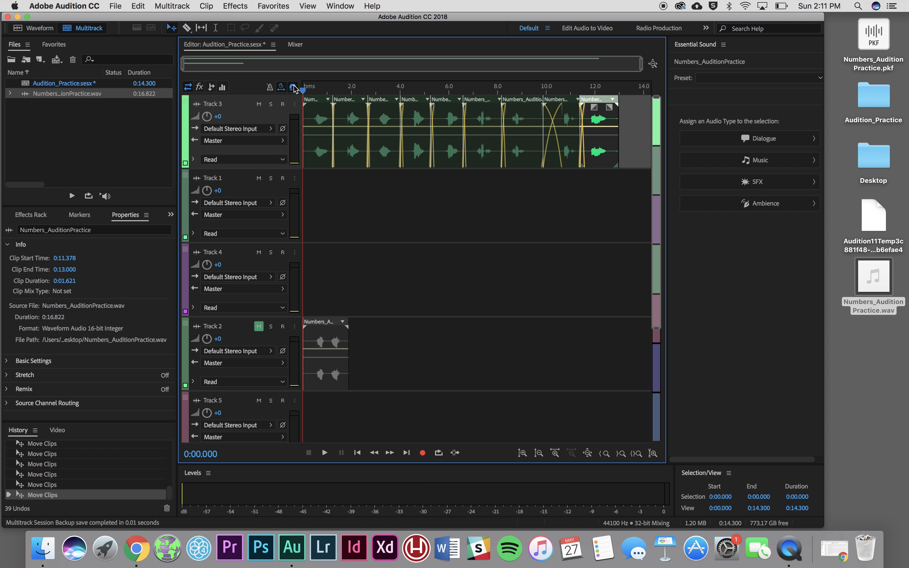
pyautogui.press('space')
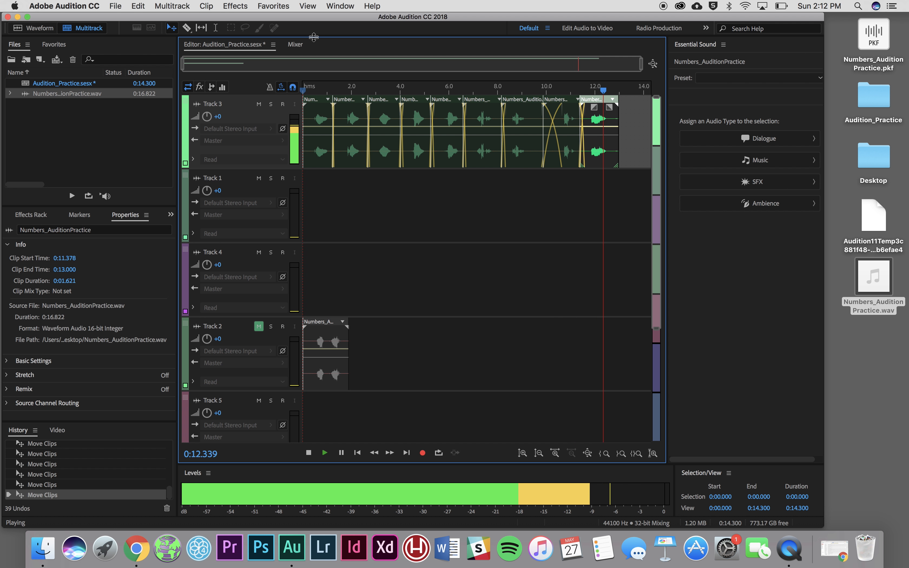
pyautogui.press('space')
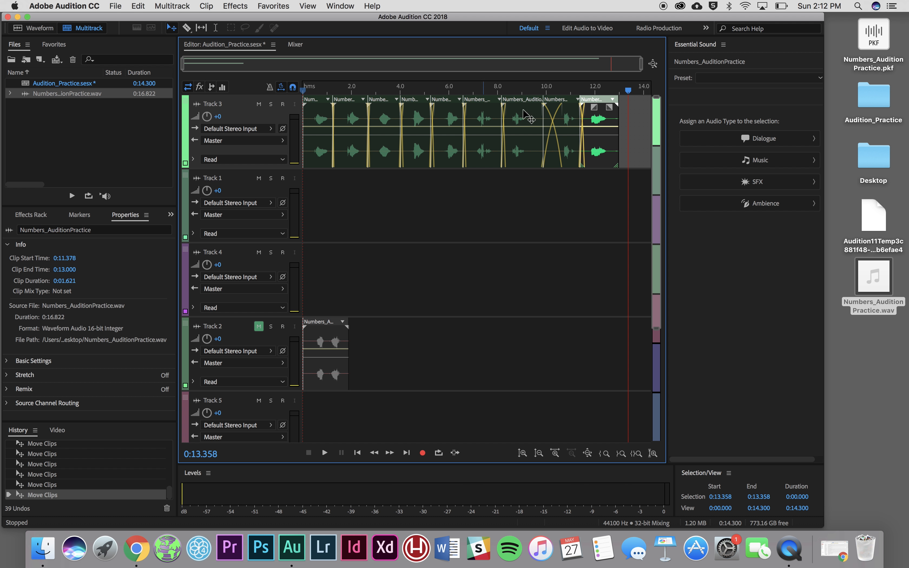
# Trim the seventh Track 3 clip to end at about 9.73 seconds and the eighth to start at about 10.37 seconds
pyautogui.click(534, 145)
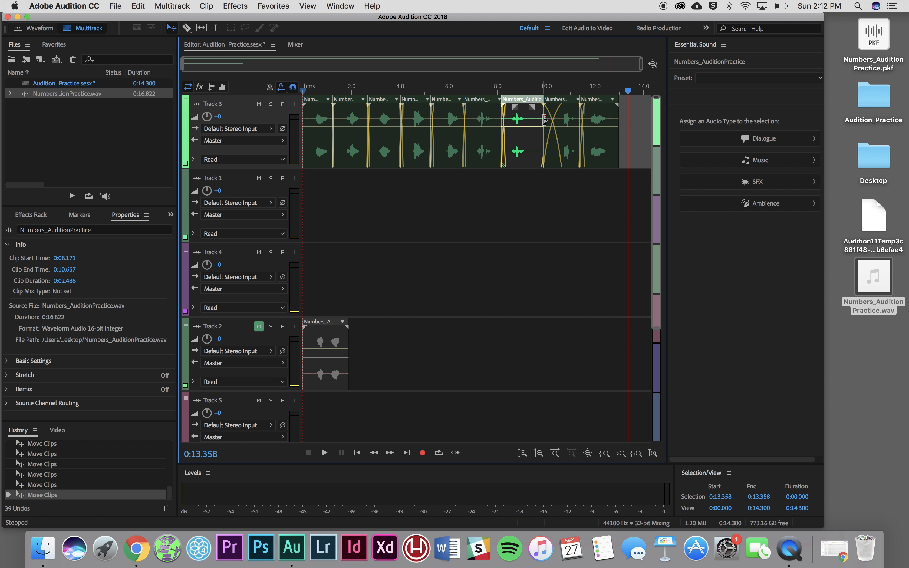
pyautogui.moveTo(545, 120); pyautogui.dragTo(562, 119)
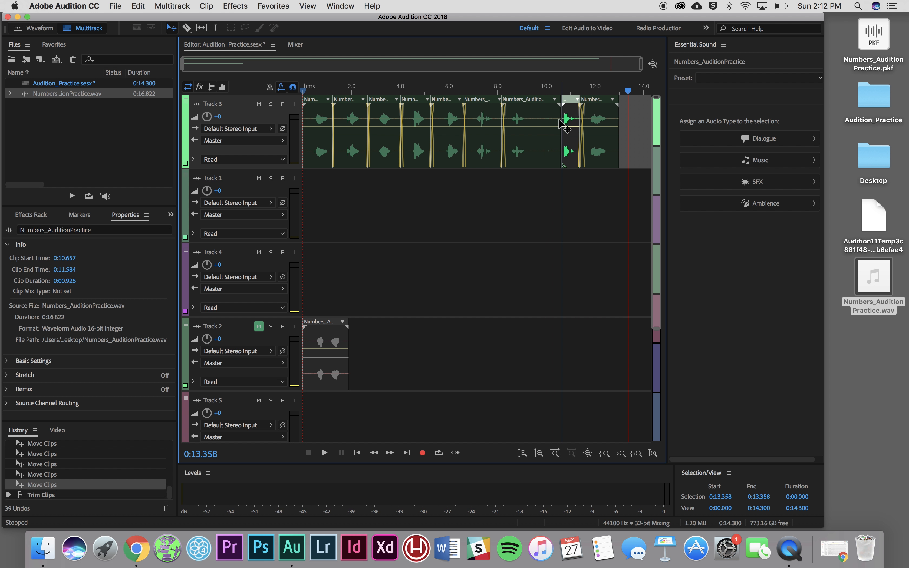
pyautogui.click(556, 138)
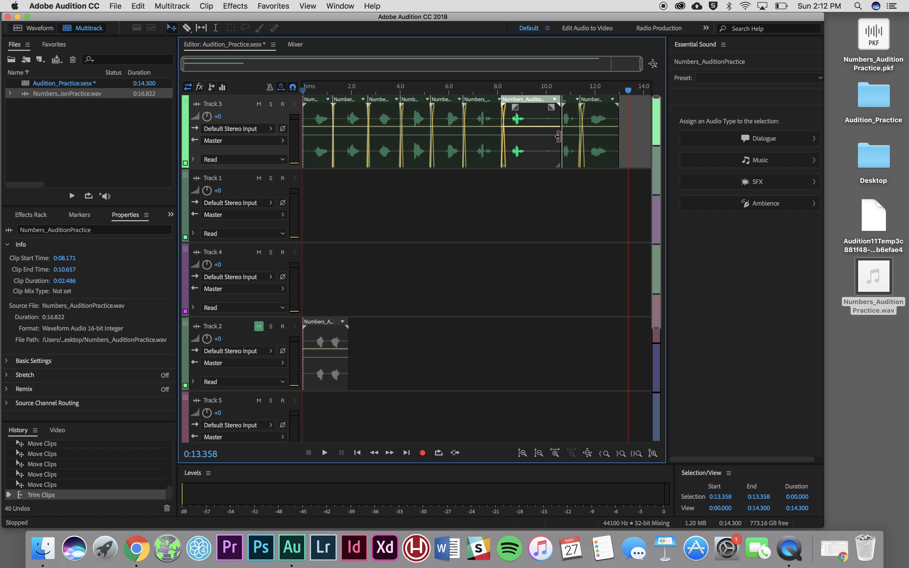
pyautogui.moveTo(559, 137); pyautogui.dragTo(536, 136)
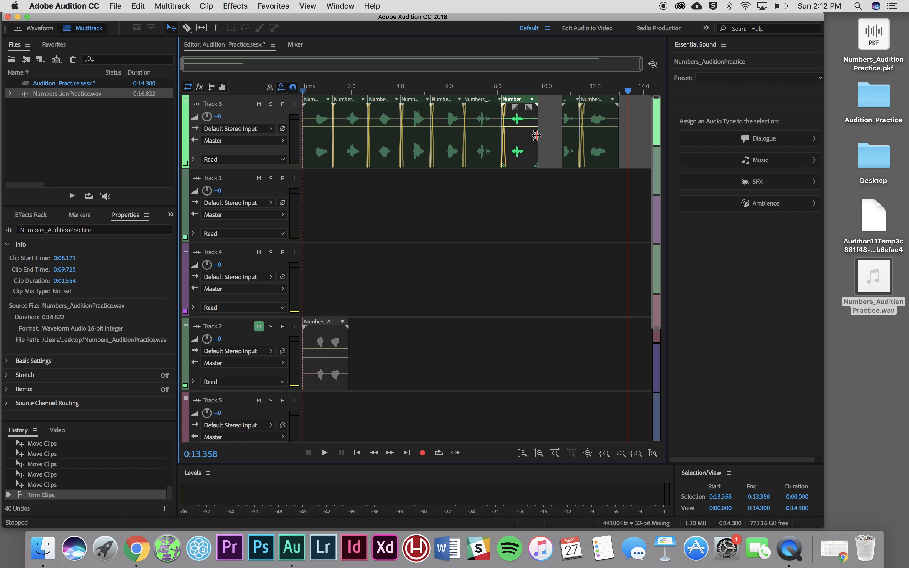
pyautogui.moveTo(536, 136); pyautogui.dragTo(555, 141)
pyautogui.click(561, 141)
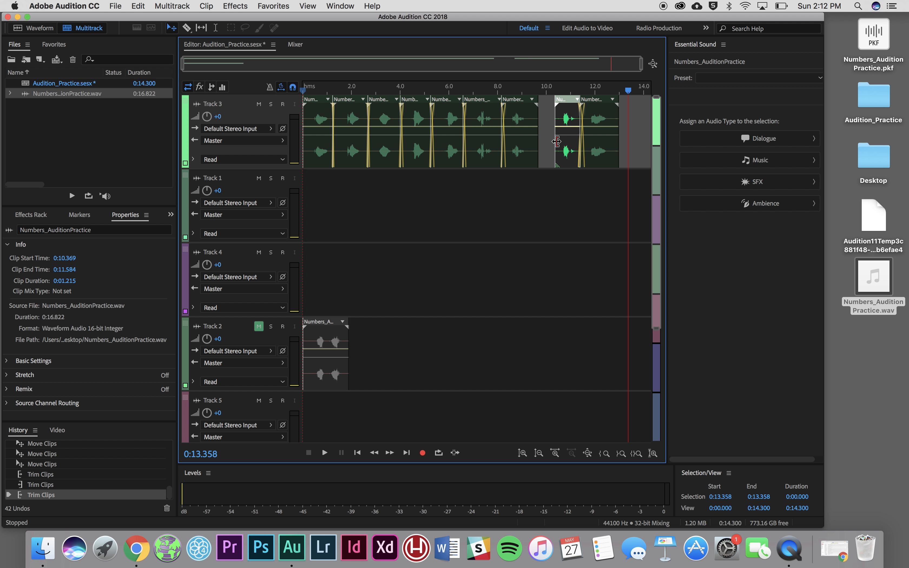
# Move the trimmed eighth Track 3 clip to about 9.50 seconds and the ninth to about 10.38 seconds, overlapping their neighbours
pyautogui.moveTo(562, 105); pyautogui.dragTo(541, 101)
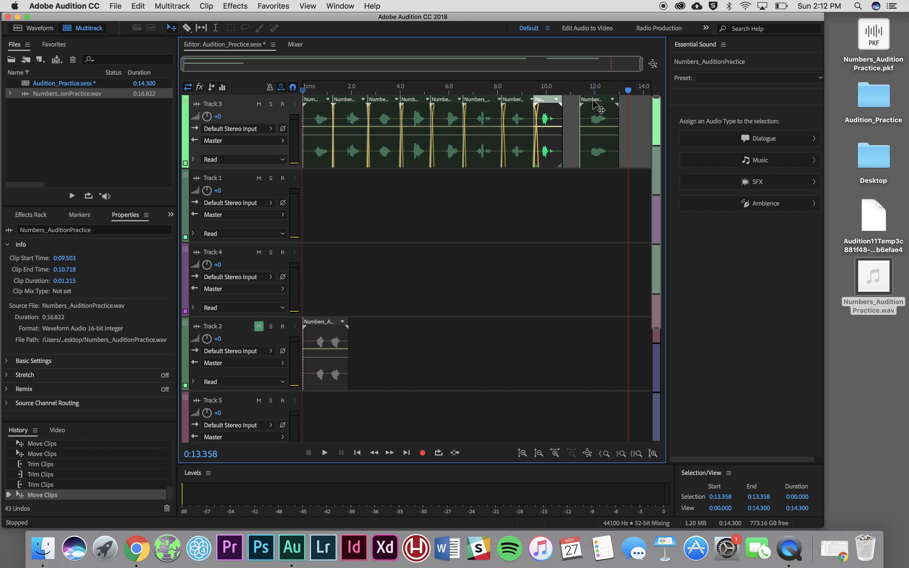
pyautogui.moveTo(597, 107); pyautogui.dragTo(575, 108)
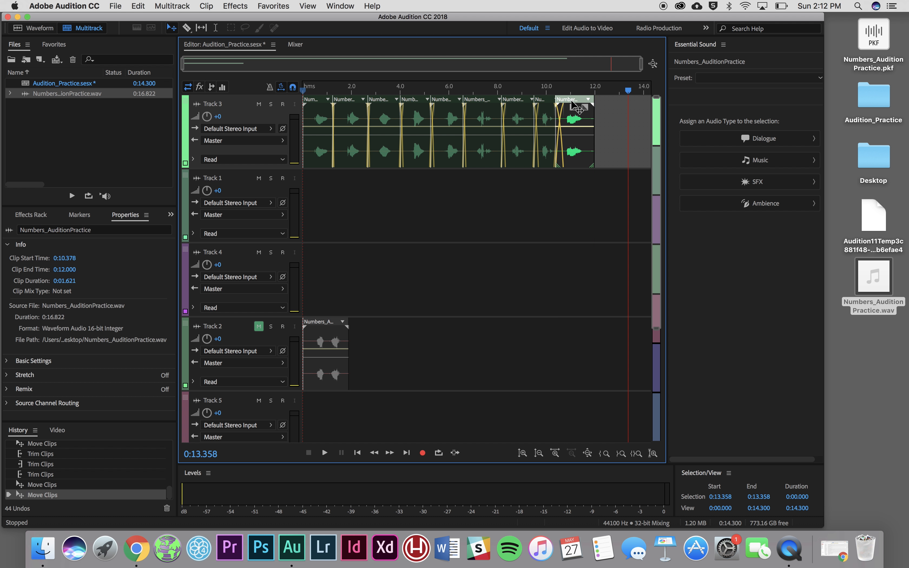
# Play the last Track 3 clips from about 7.87 seconds, stopping at about 11.9 seconds
pyautogui.click(494, 90)
pyautogui.press('space')
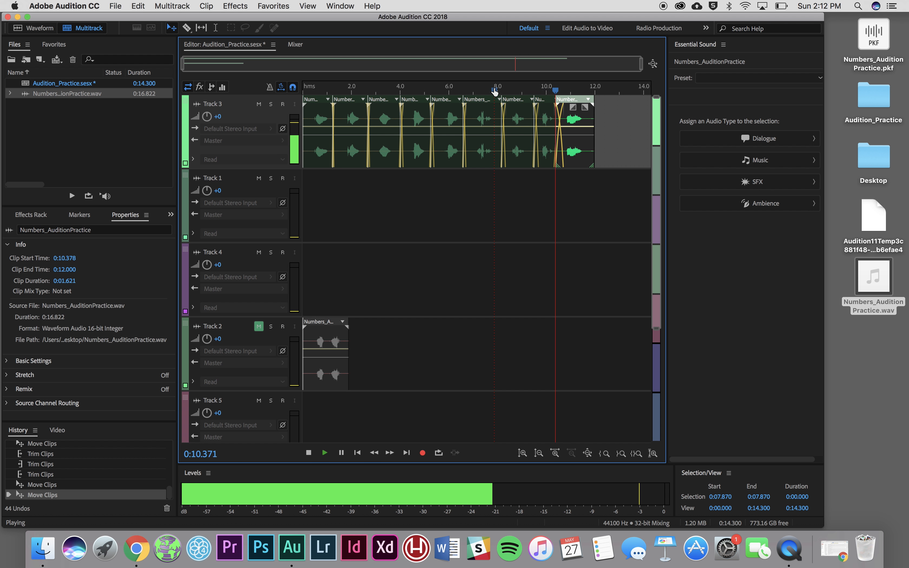
pyautogui.press('space')
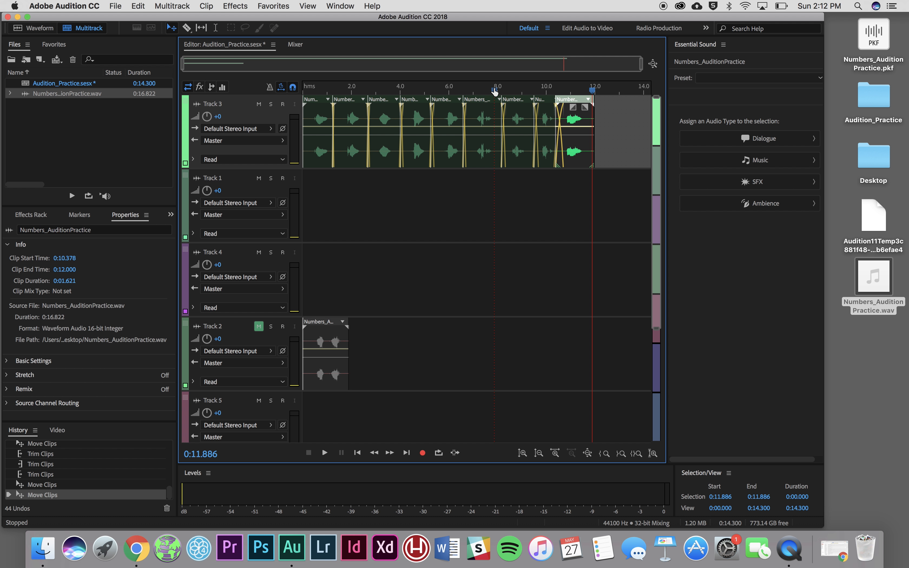
# Save the multitrack session and return the playhead to the start
pyautogui.click(115, 5)
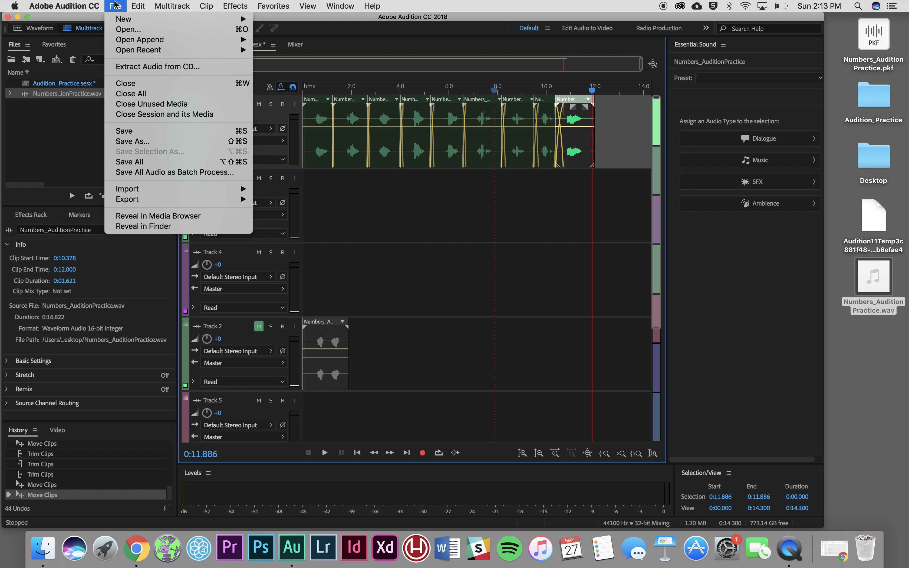
pyautogui.click(156, 135)
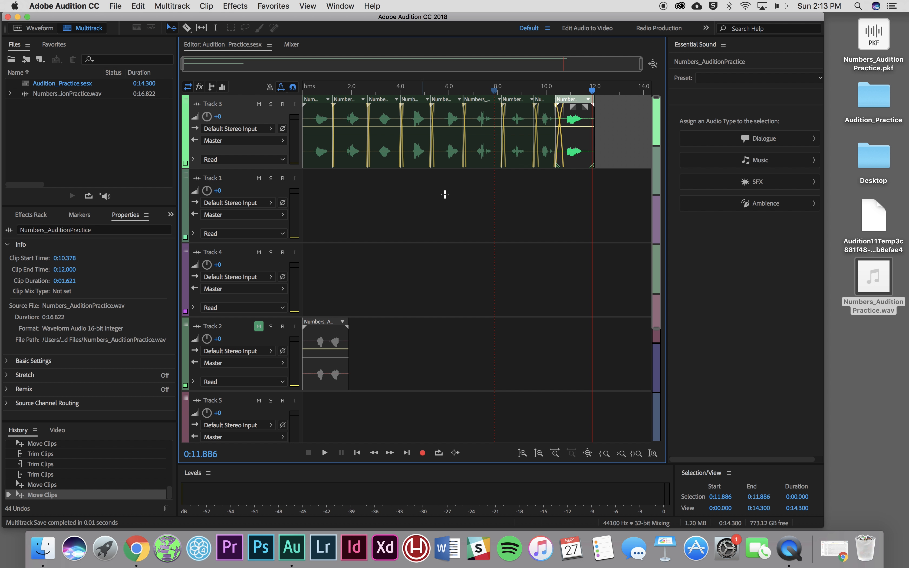
pyautogui.click(508, 200)
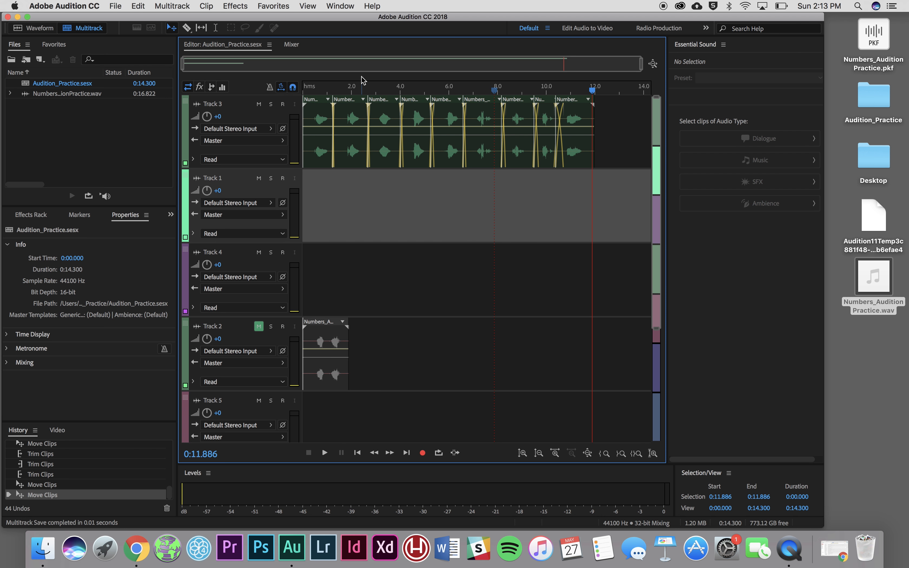
pyautogui.click(311, 92)
pyautogui.moveTo(311, 92); pyautogui.dragTo(284, 93)
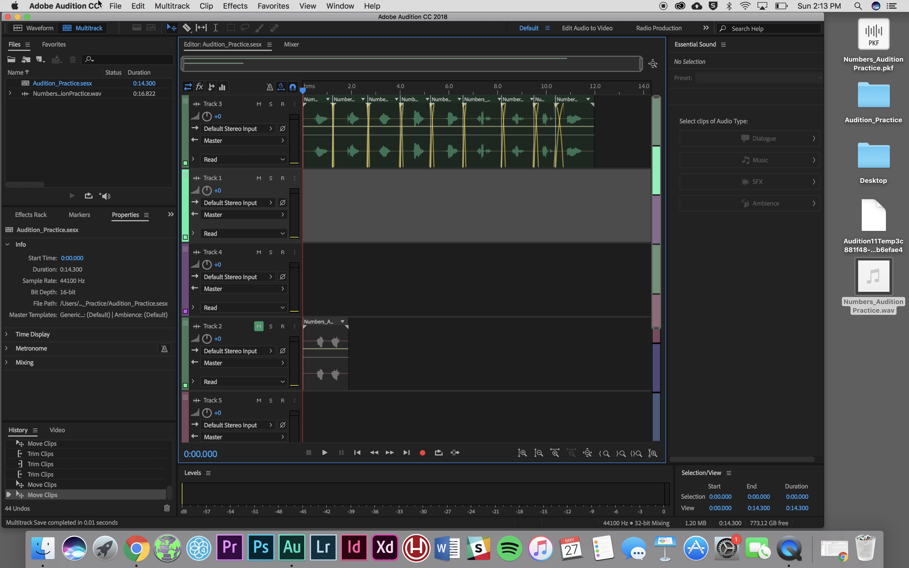
# Examine the Multitrack Mixdown export choices for the time selection, entire session and selected clips without exporting
pyautogui.click(117, 5)
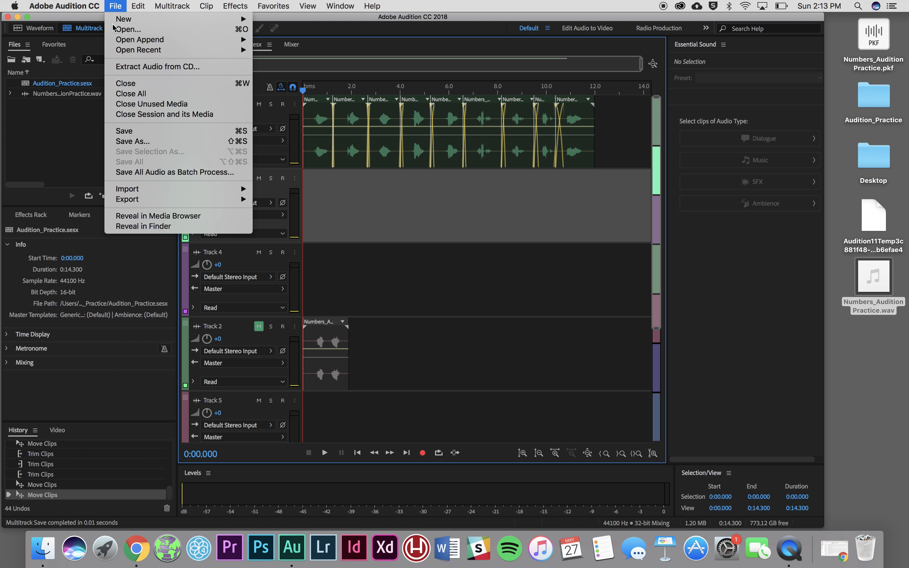
pyautogui.moveTo(131, 206)
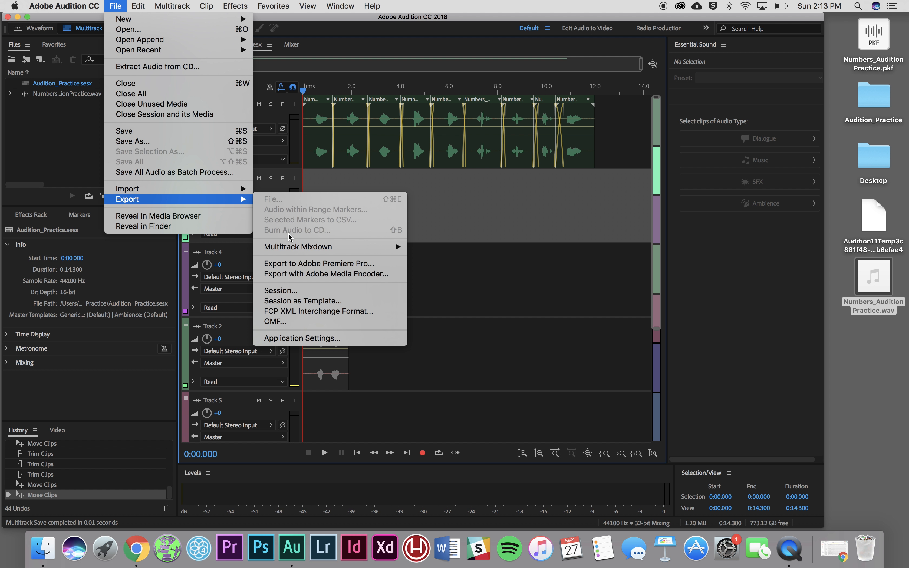
pyautogui.moveTo(301, 250)
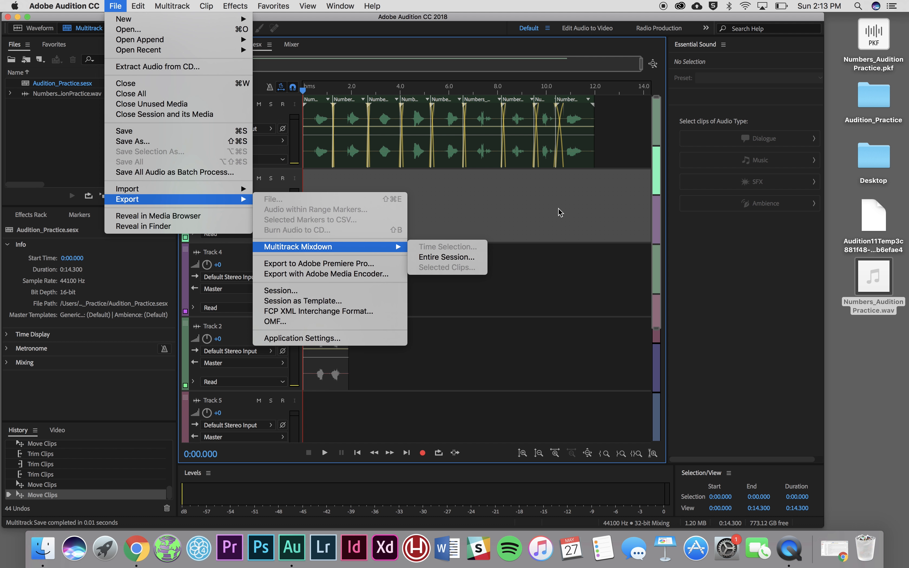
pyautogui.click(565, 188)
# Select the last two Track 3 clips together with a selection rectangle
pyautogui.moveTo(604, 128); pyautogui.dragTo(298, 180)
pyautogui.click(621, 133)
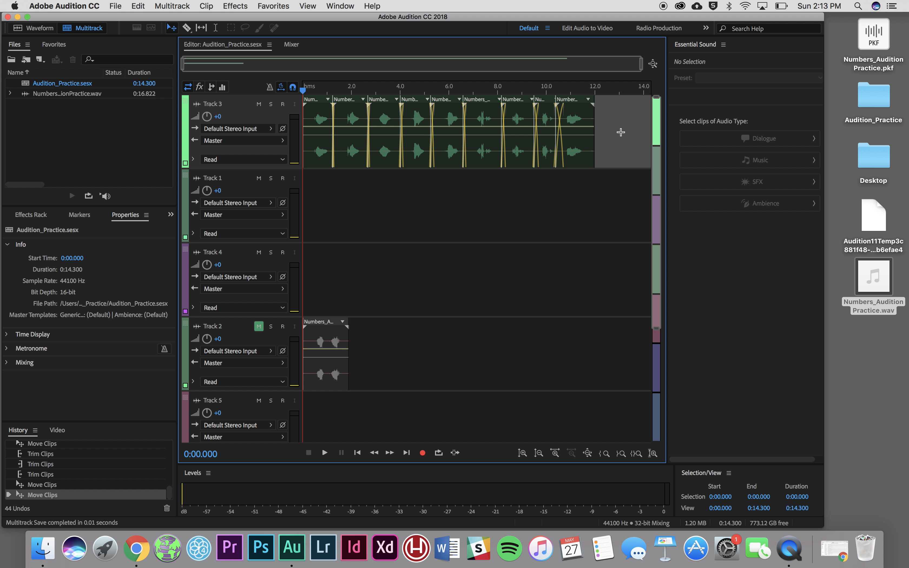
pyautogui.moveTo(619, 129); pyautogui.dragTo(562, 180)
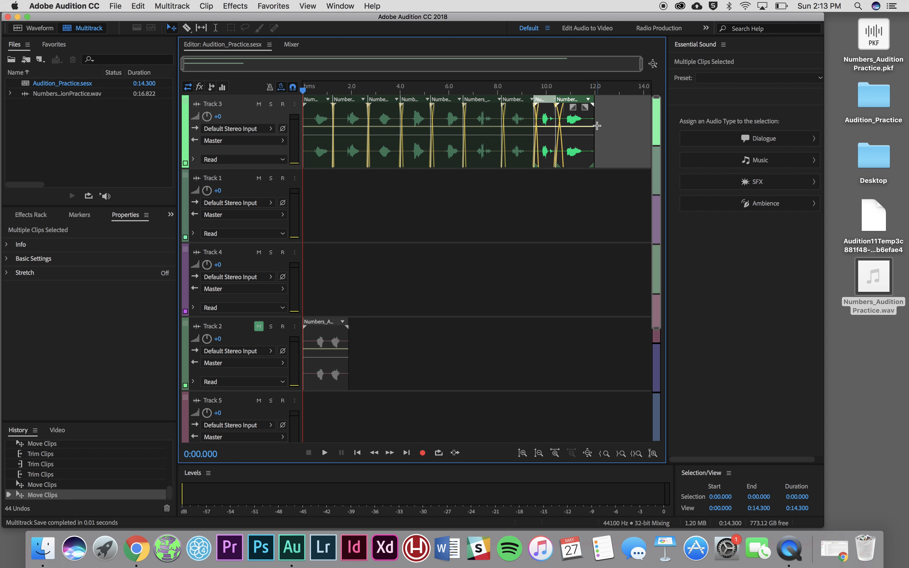
# Select all the Track 3 clips and start a Multitrack Mixdown export of the selected clips only
pyautogui.moveTo(618, 138); pyautogui.dragTo(300, 179)
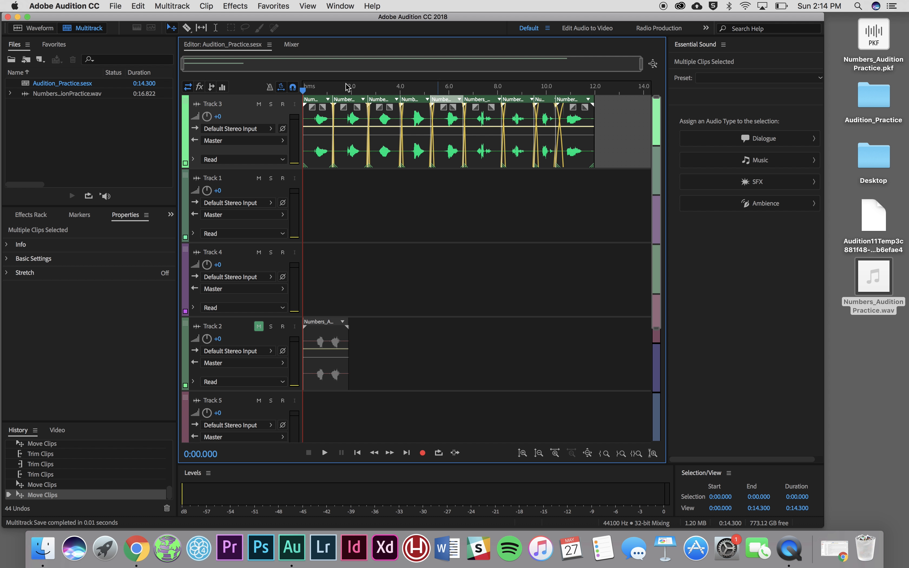
pyautogui.click(116, 6)
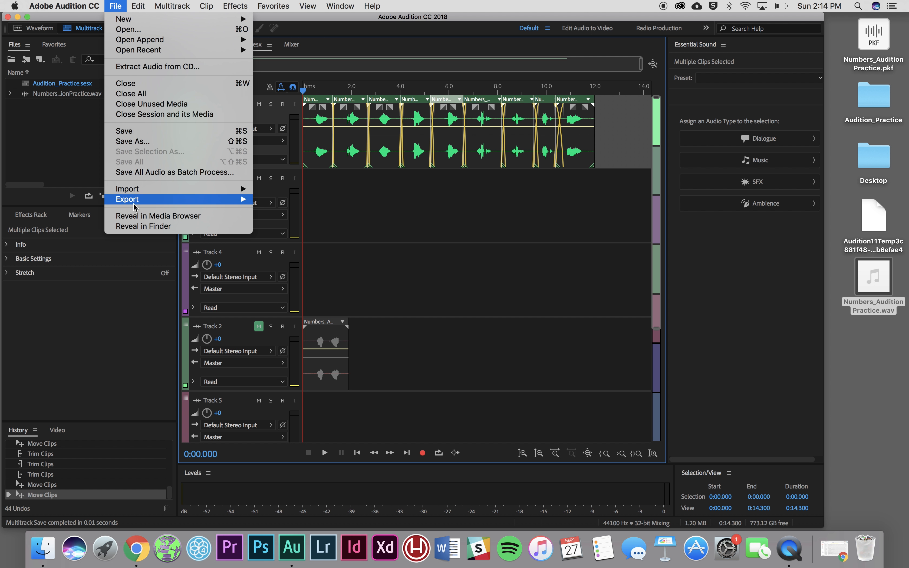
pyautogui.moveTo(344, 252)
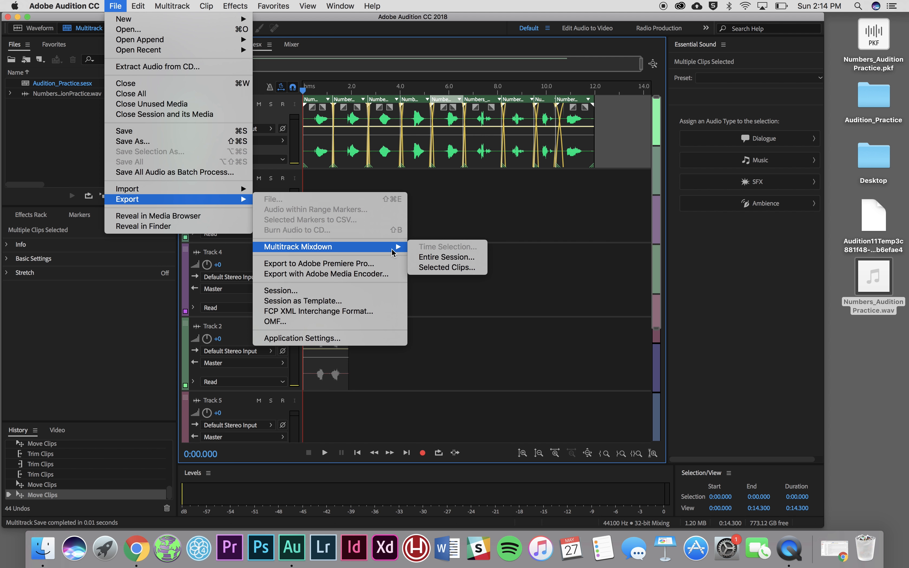
pyautogui.click(441, 274)
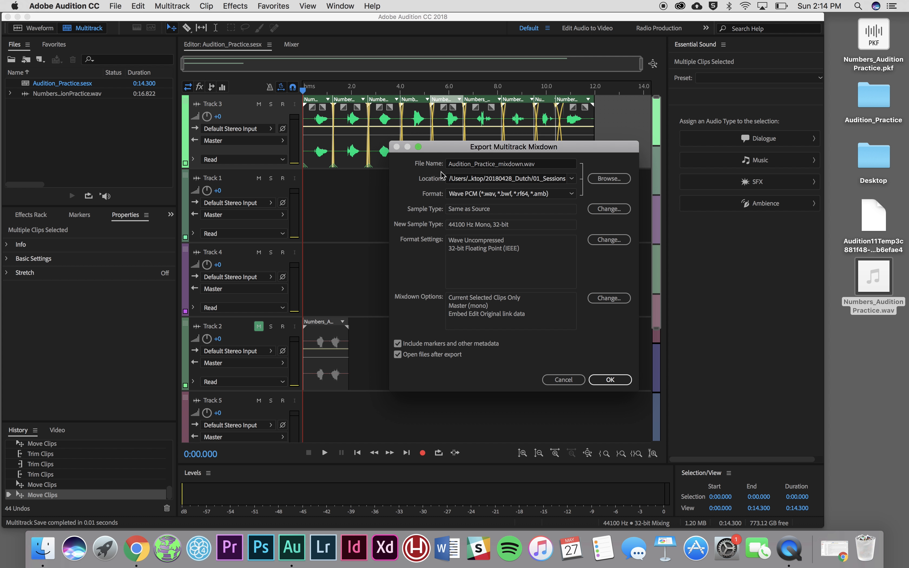
# Name the mixdown file Audition_Practice_mix1.wav and set its save location to the user's Desktop folder
pyautogui.click(524, 164)
pyautogui.moveTo(524, 164); pyautogui.dragTo(510, 163)
pyautogui.write('1')
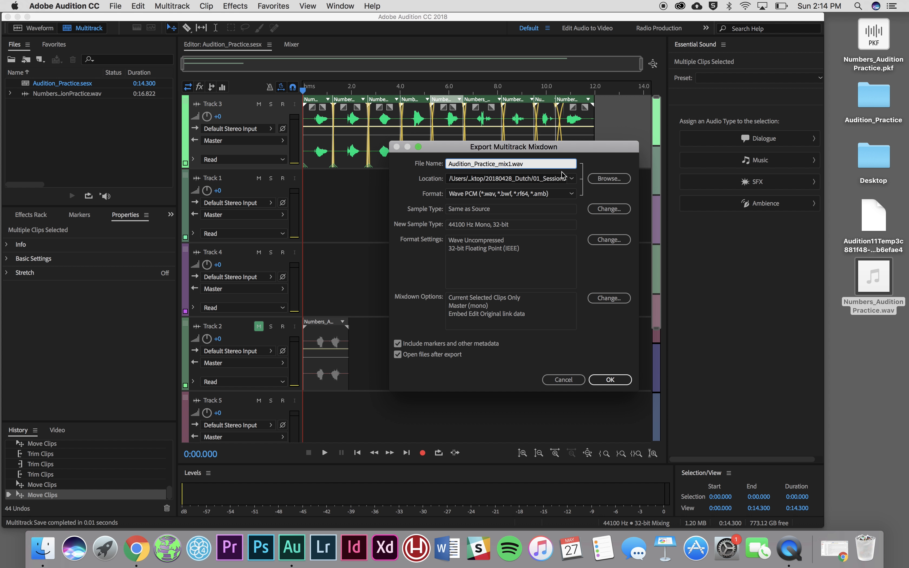
pyautogui.click(571, 179)
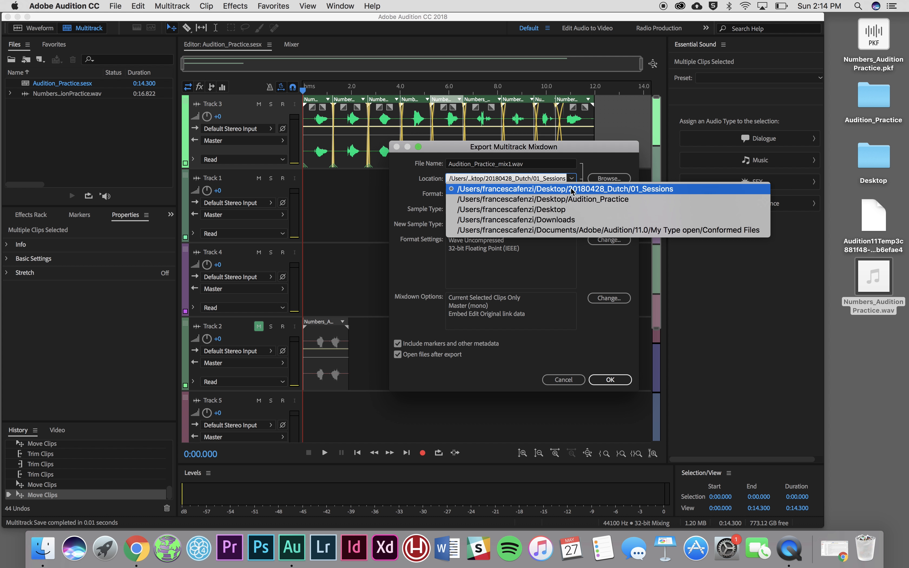
pyautogui.click(562, 211)
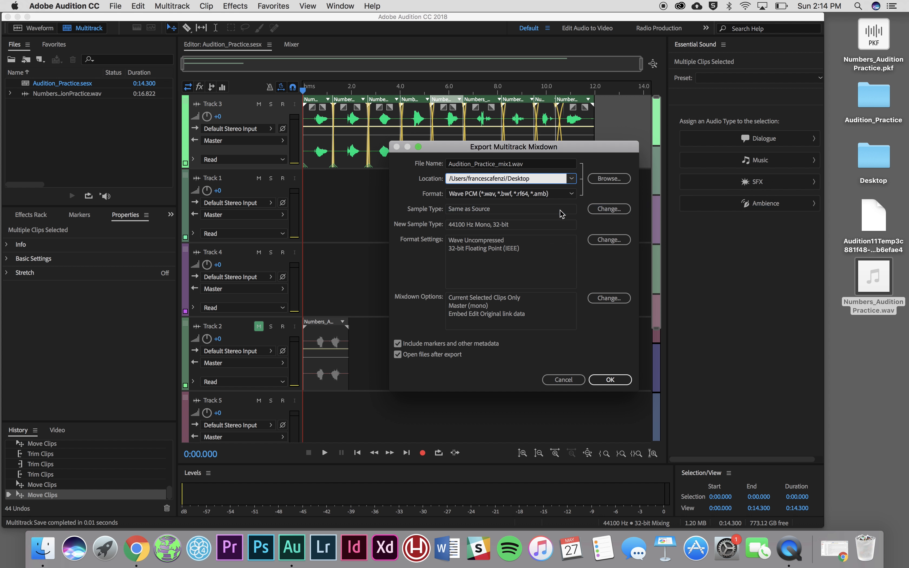
# Export the mixdown in Wave PCM format and select the new Audition_Practice_mix1.wav file on the desktop
pyautogui.click(571, 194)
pyautogui.click(575, 197)
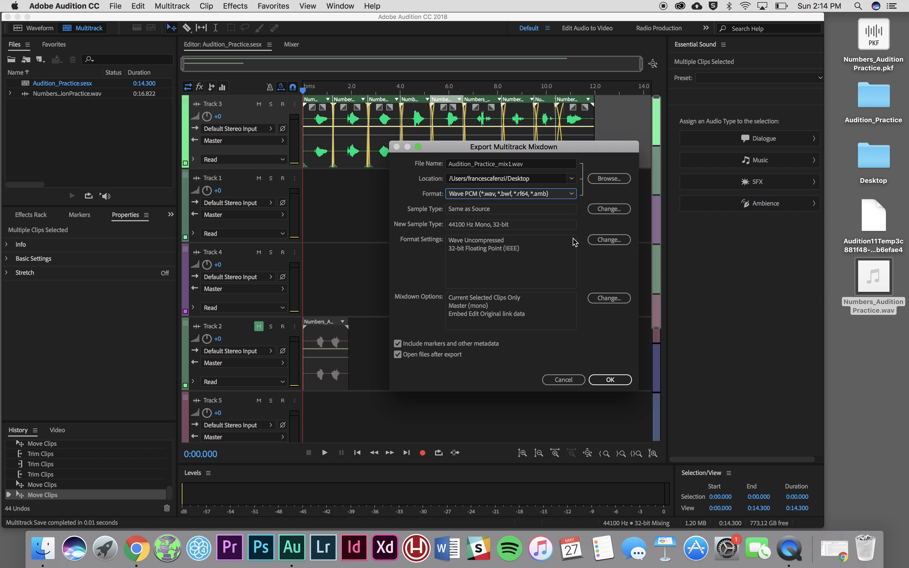
pyautogui.click(611, 380)
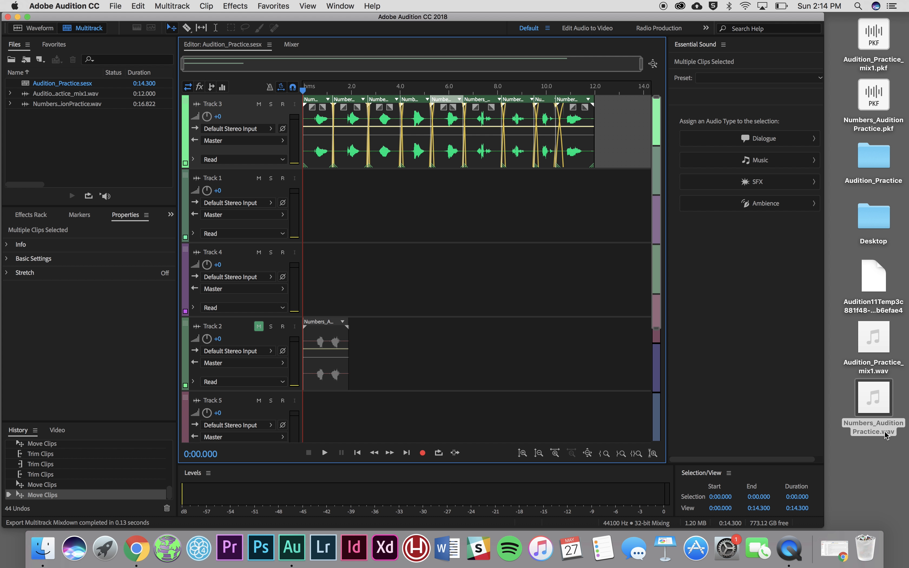
pyautogui.click(863, 373)
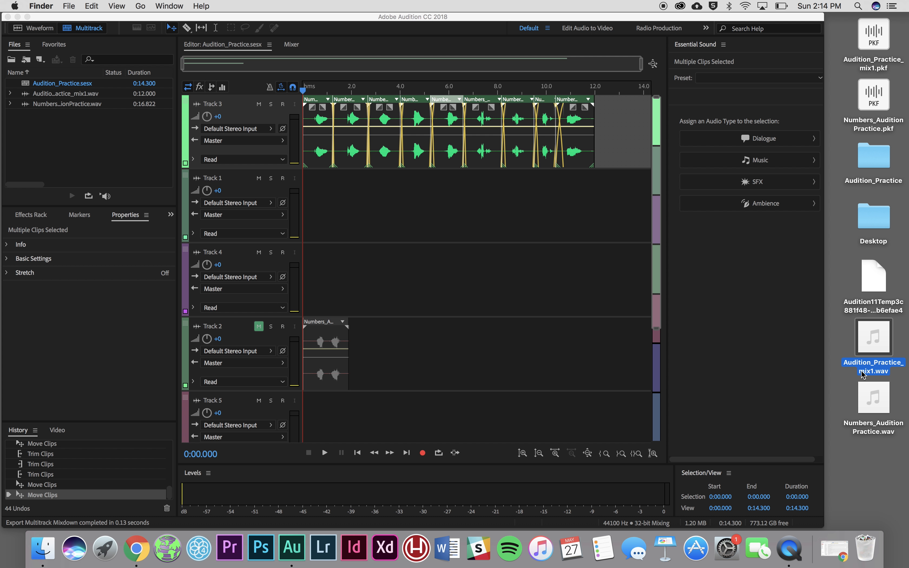